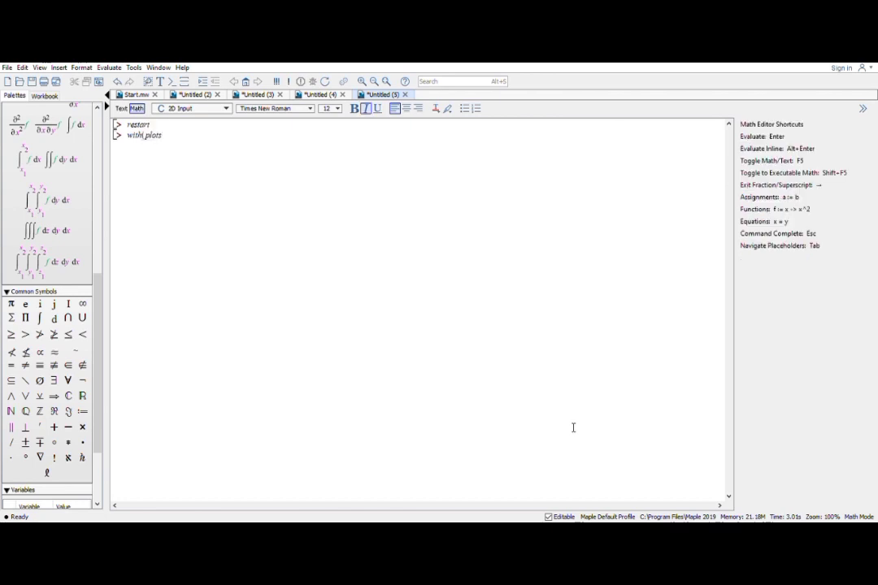
Step: Complete and run the with(plots): command to load the plots package
{"action": "type", "text": "):"}
{"action": "key", "text": "Return"}
{"action": "type", "text": "f"}
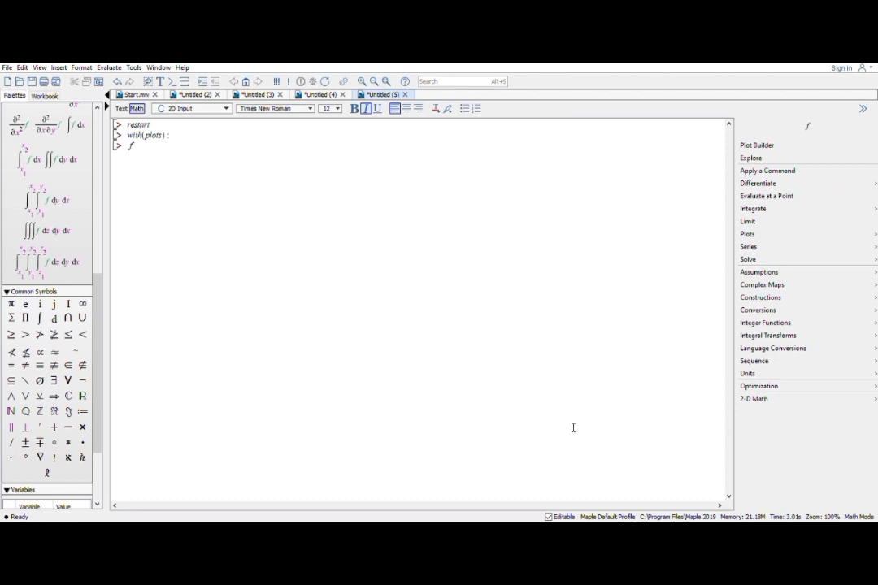
{"action": "key", "text": "BackSpace"}
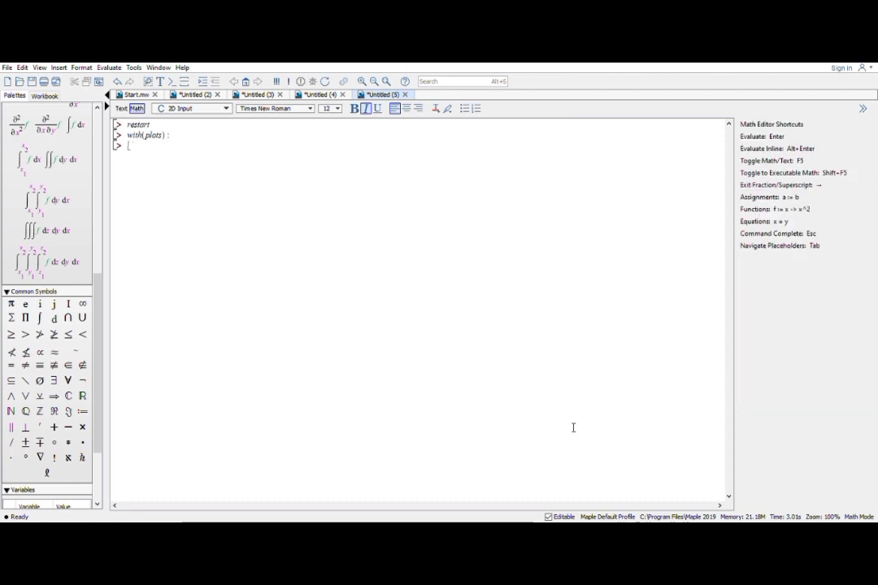
Step: Insert the single-variable function template f := a → y on the empty input line
{"action": "scroll", "coordinate": [49, 350], "scroll_direction": "down", "scroll_amount": 1}
{"action": "scroll", "coordinate": [47, 349], "scroll_direction": "down", "scroll_amount": 3}
{"action": "scroll", "coordinate": [24, 244], "scroll_direction": "up", "scroll_amount": 8}
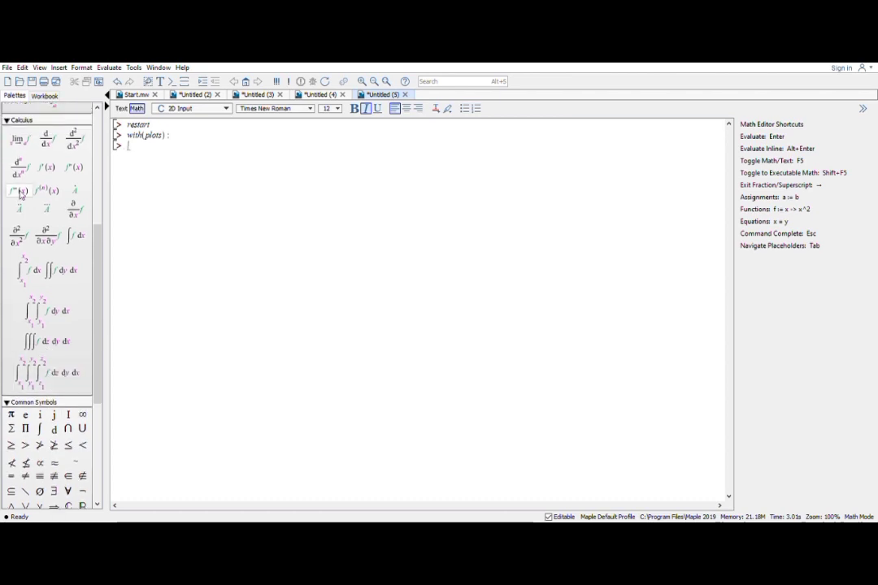
{"action": "scroll", "coordinate": [24, 167], "scroll_direction": "up", "scroll_amount": 8}
{"action": "scroll", "coordinate": [39, 195], "scroll_direction": "up", "scroll_amount": 7}
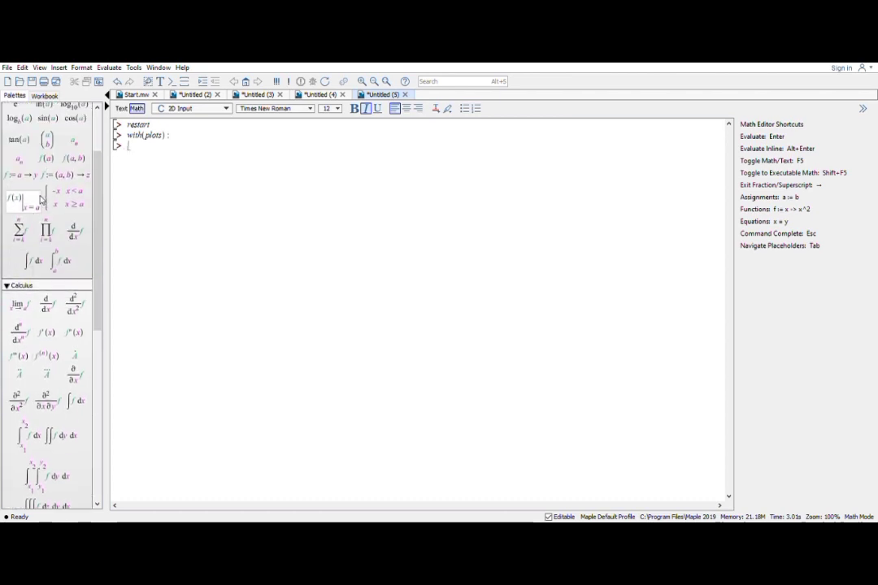
{"action": "left_click", "coordinate": [27, 212]}
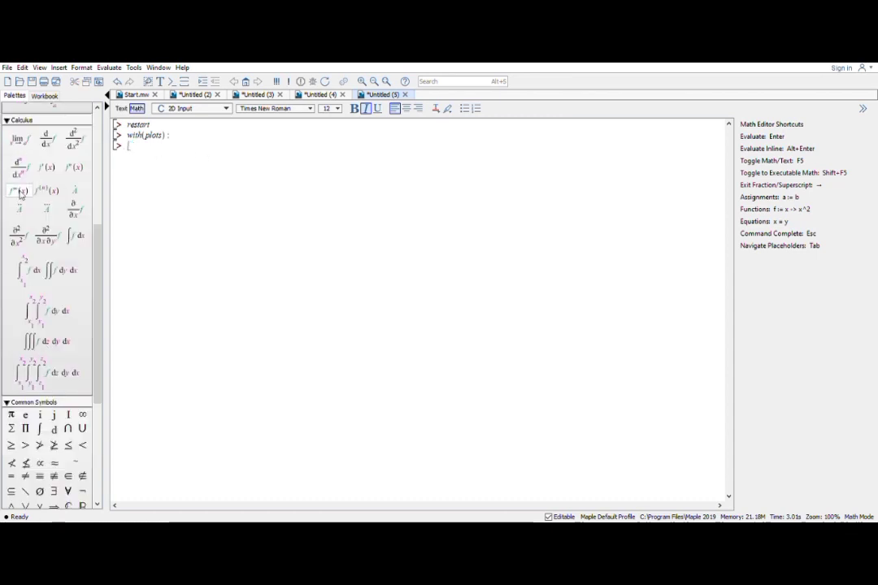
{"action": "scroll", "coordinate": [32, 178], "scroll_direction": "up", "scroll_amount": 5}
{"action": "scroll", "coordinate": [41, 199], "scroll_direction": "up", "scroll_amount": 7}
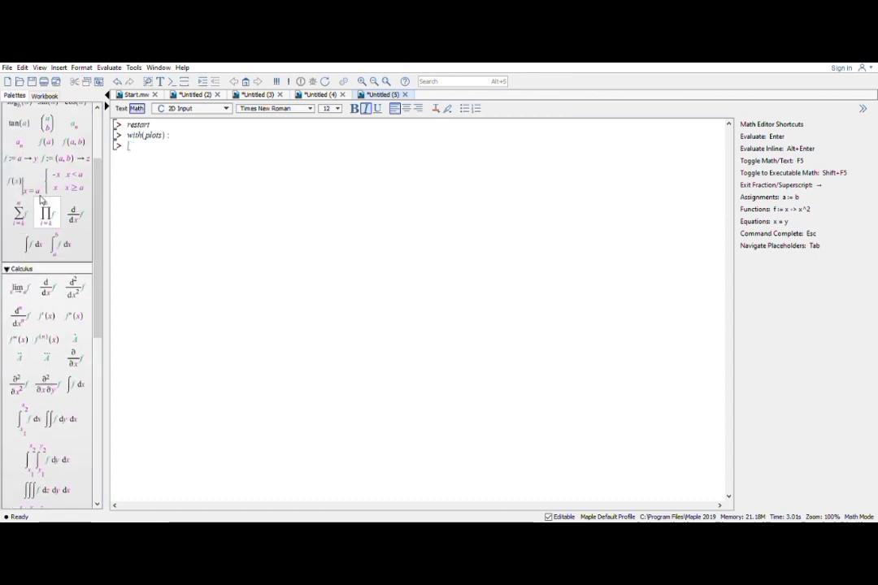
{"action": "left_click", "coordinate": [27, 211]}
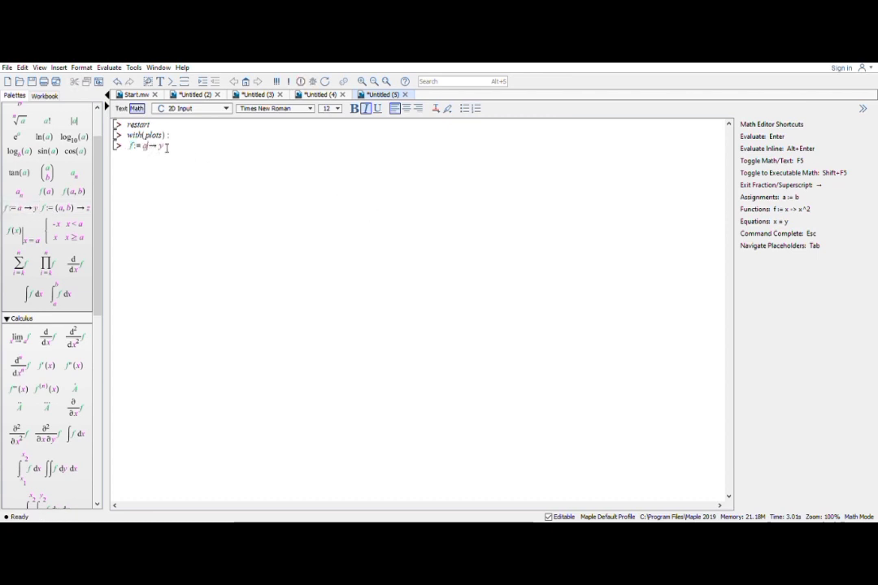
Step: Fill in the function template as f := x → sin(x) and evaluate it
{"action": "key", "text": "Tab"}
{"action": "type", "text": "x"}
{"action": "key", "text": "Tab"}
{"action": "type", "text": "sin"}
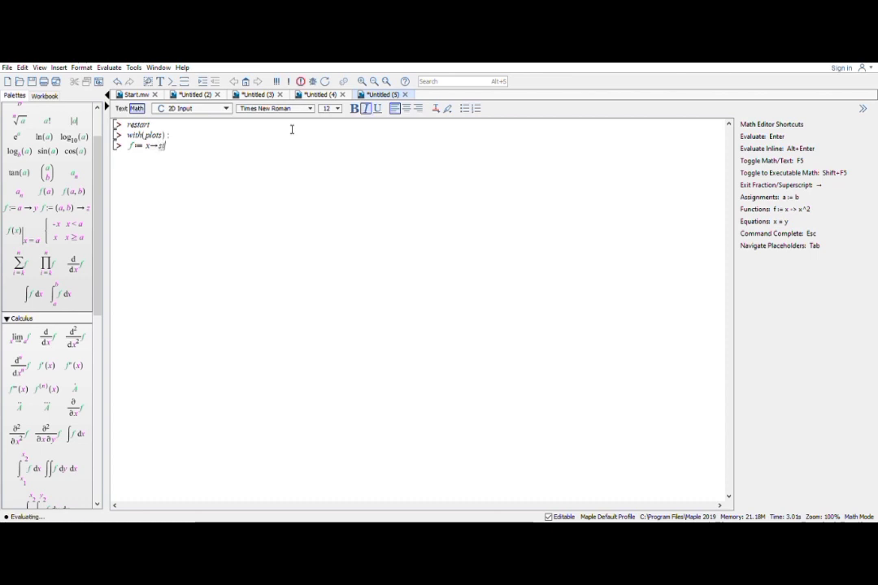
{"action": "type", "text": "(x"}
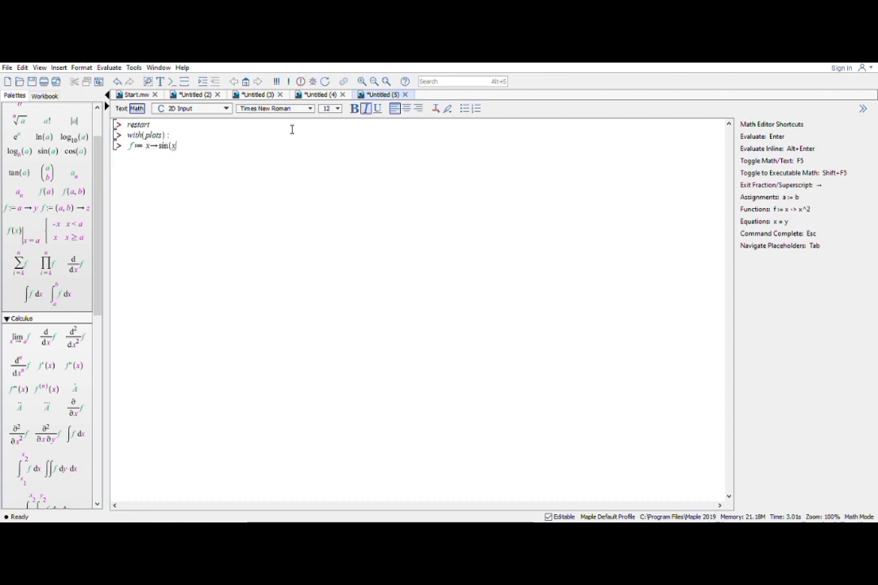
{"action": "type", "text": ")"}
{"action": "key", "text": "Return"}
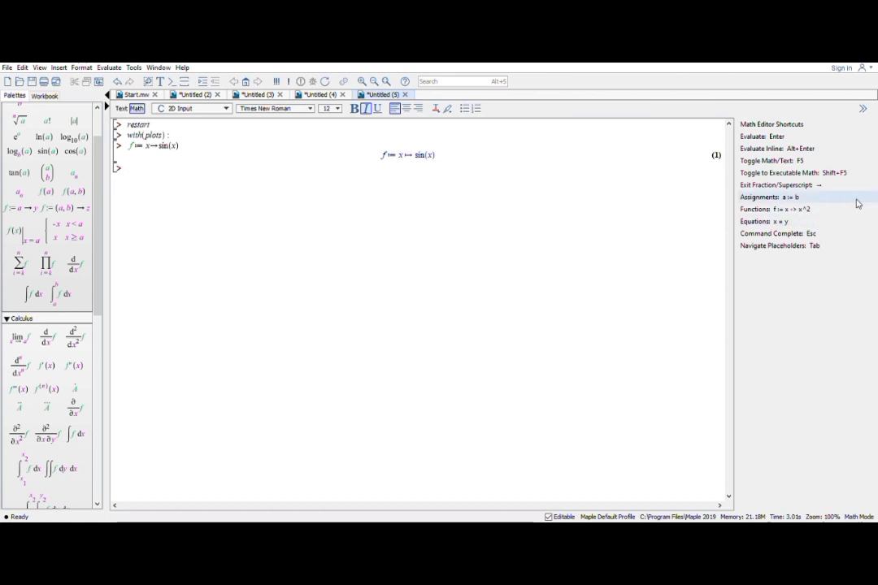
Step: Plot f(x) for x from 0 to infinity with plot(f(x), x = 0 .. ∞)
{"action": "type", "text": "plot"}
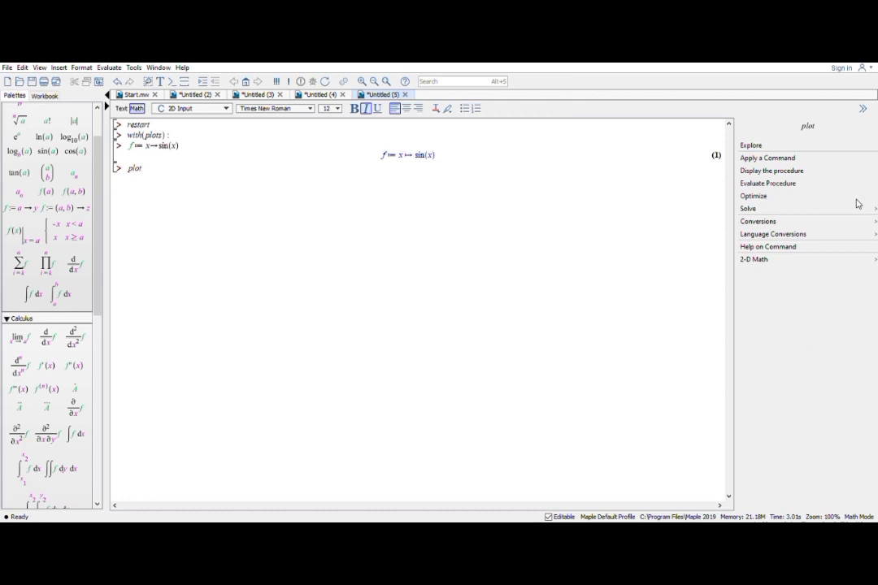
{"action": "type", "text": "("}
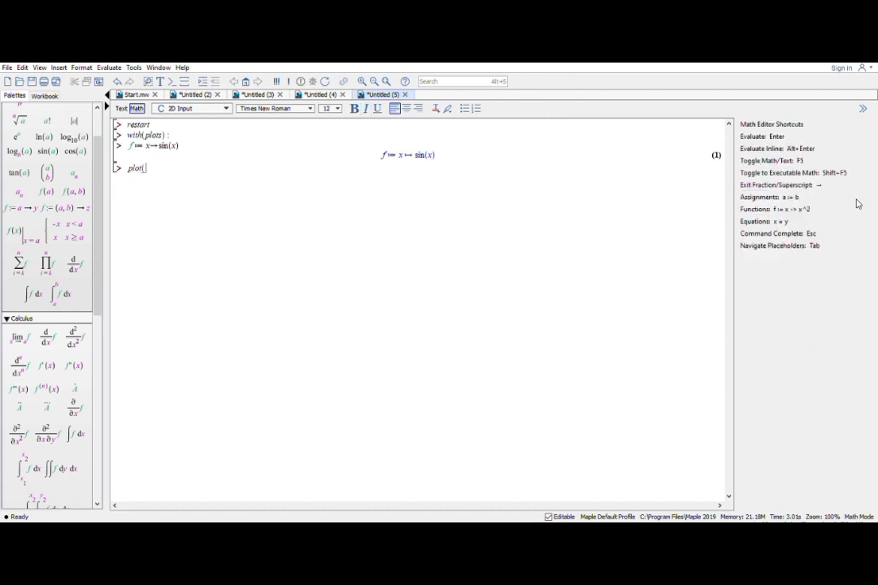
{"action": "type", "text": "f(x"}
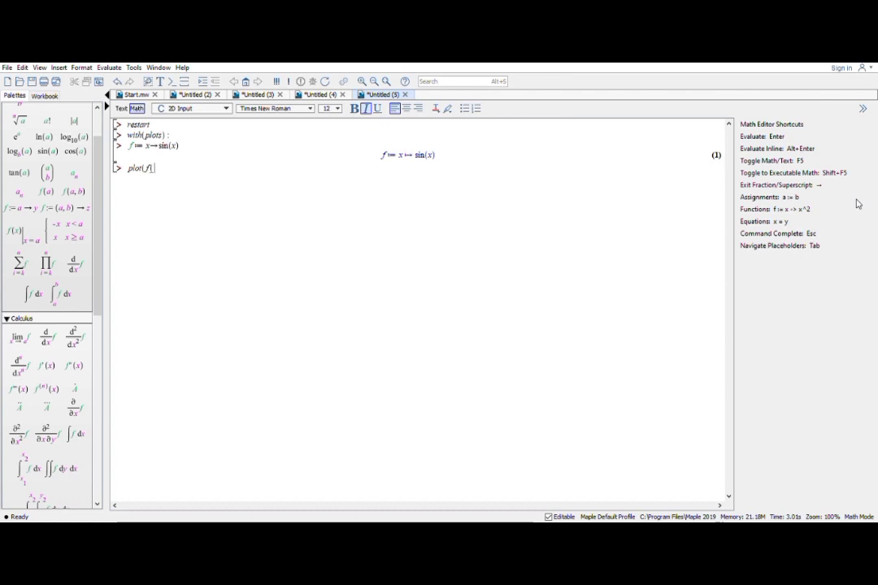
{"action": "type", "text": "))"}
{"action": "type", "text": ", x"}
{"action": "type", "text": "="}
{"action": "type", "text": "0"}
{"action": "type", "text": ".."}
{"action": "scroll", "coordinate": [86, 421], "scroll_direction": "down", "scroll_amount": 5}
{"action": "scroll", "coordinate": [86, 425], "scroll_direction": "up", "scroll_amount": 1}
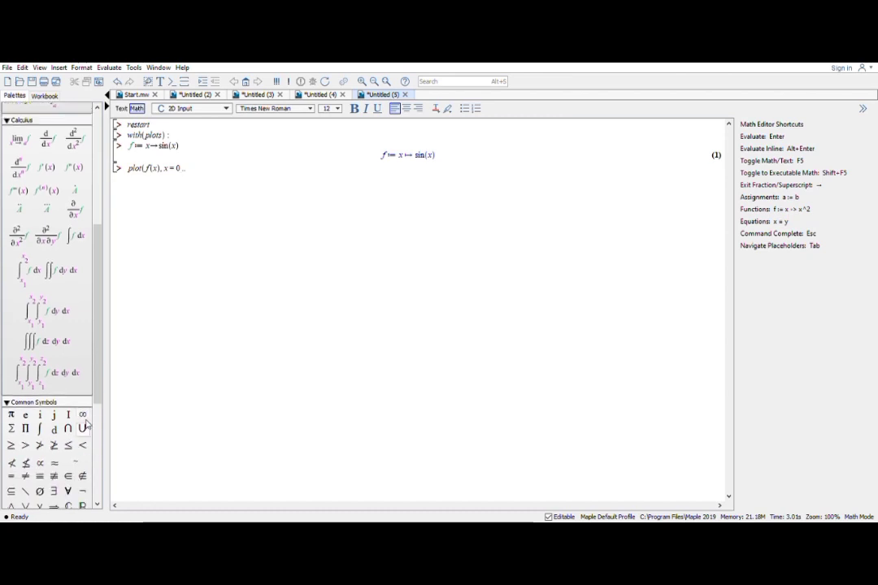
{"action": "left_click", "coordinate": [82, 414]}
{"action": "type", "text": ")"}
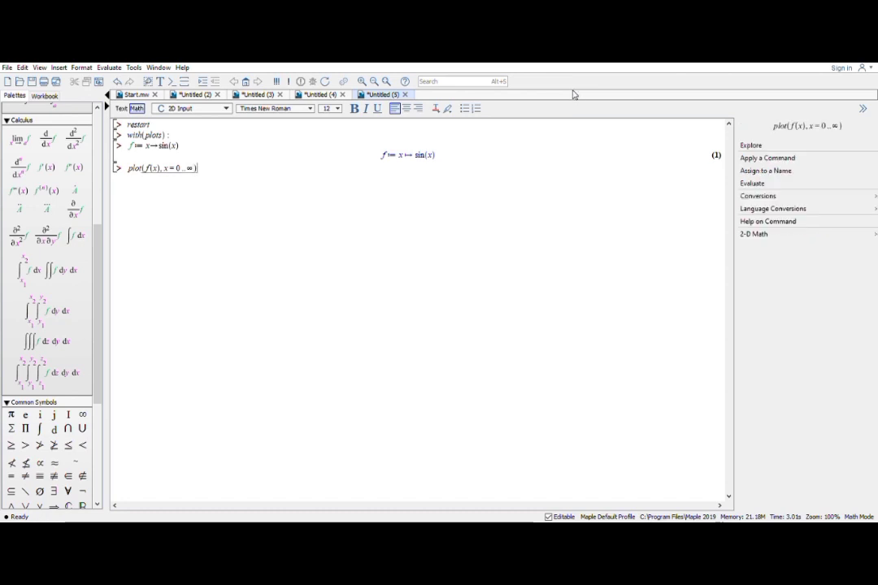
{"action": "key", "text": "Return"}
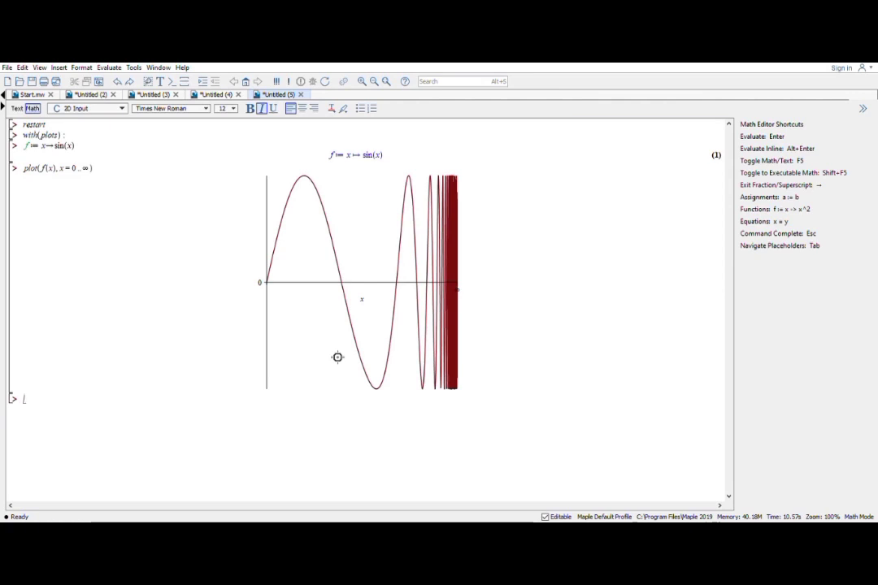
{"action": "type", "text": "g"}
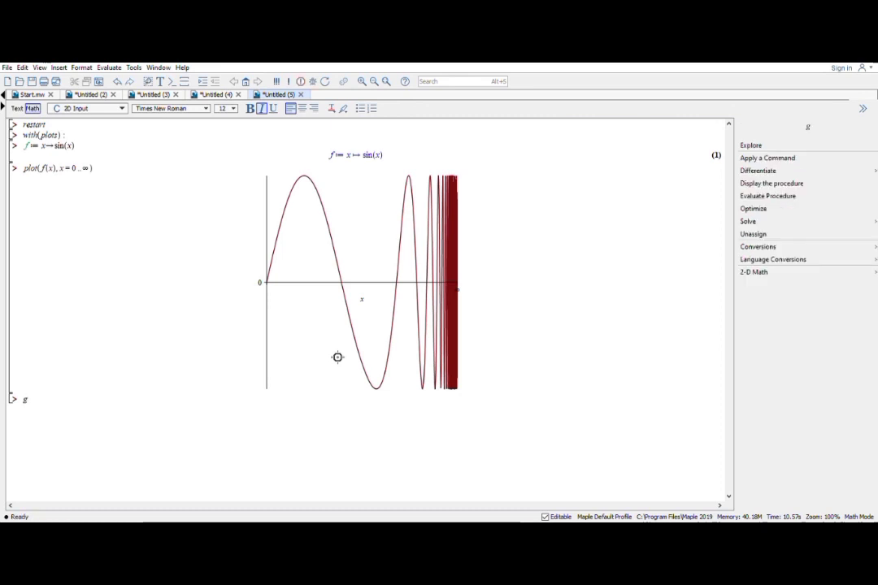
{"action": "type", "text": ":="}
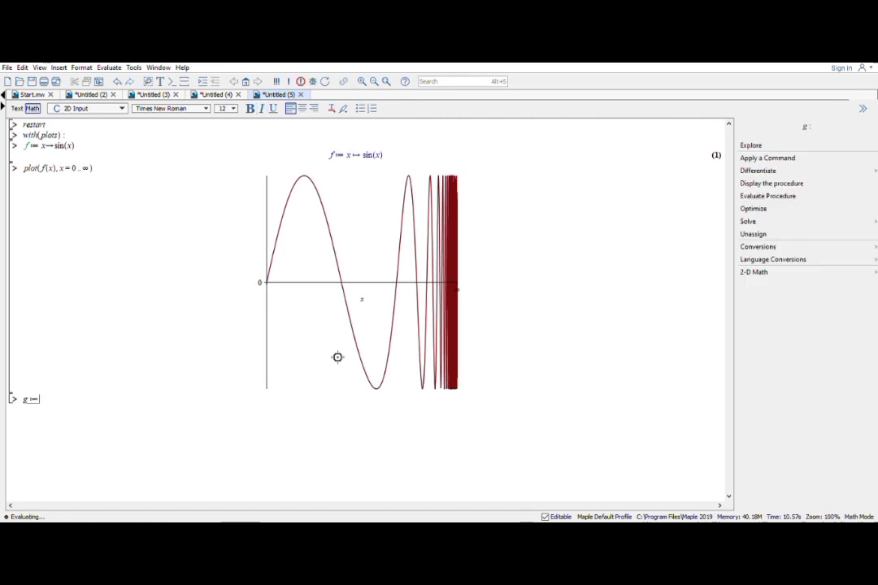
{"action": "type", "text": "("}
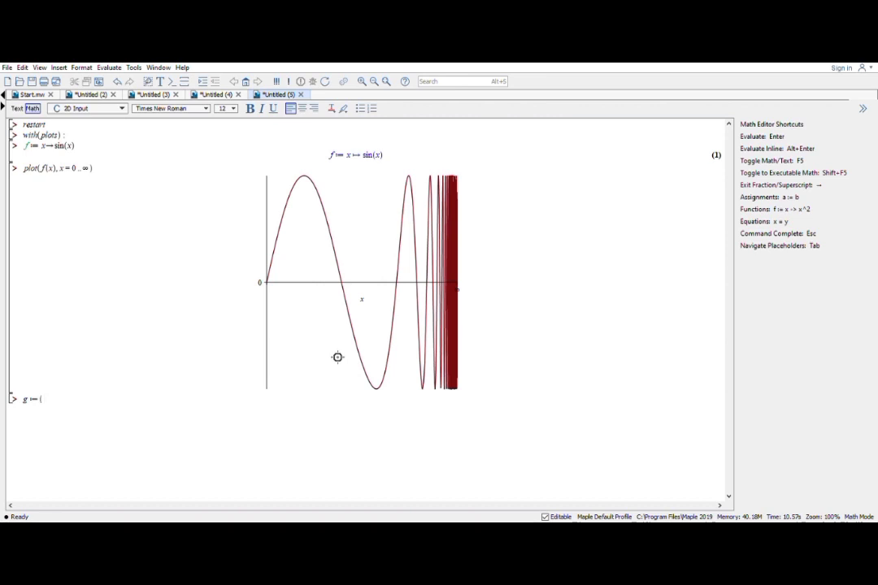
{"action": "key", "text": "BackSpace"}
{"action": "key", "text": "BackSpace"}
{"action": "key", "text": "BackSpace"}
{"action": "key", "text": "BackSpace"}
Step: Insert the two-variable function template below the plot and name the function g
{"action": "left_click", "coordinate": [4, 96]}
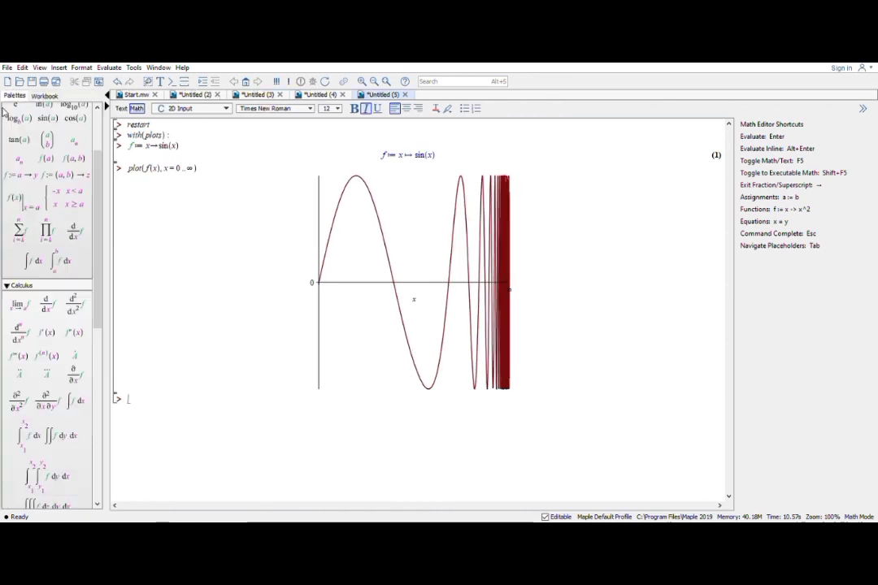
{"action": "scroll", "coordinate": [57, 187], "scroll_direction": "up", "scroll_amount": 4}
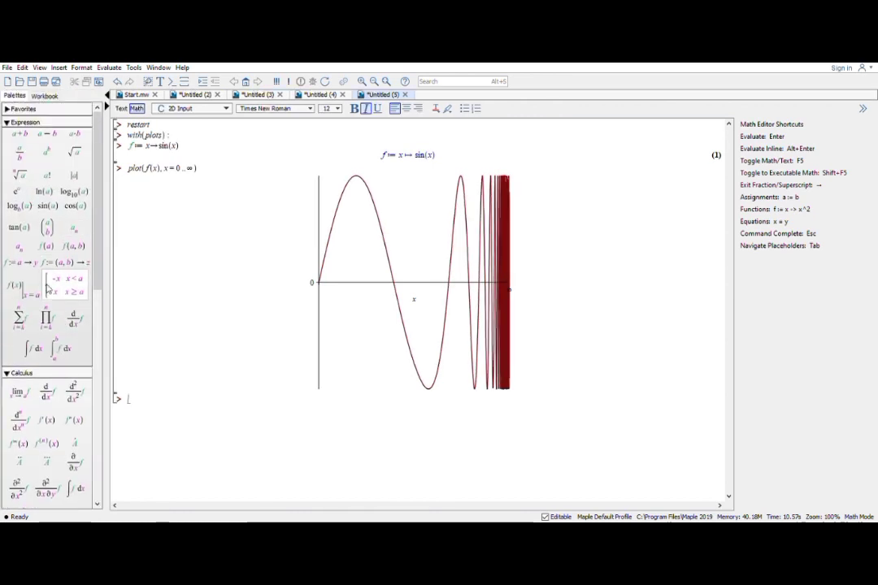
{"action": "left_click", "coordinate": [65, 262]}
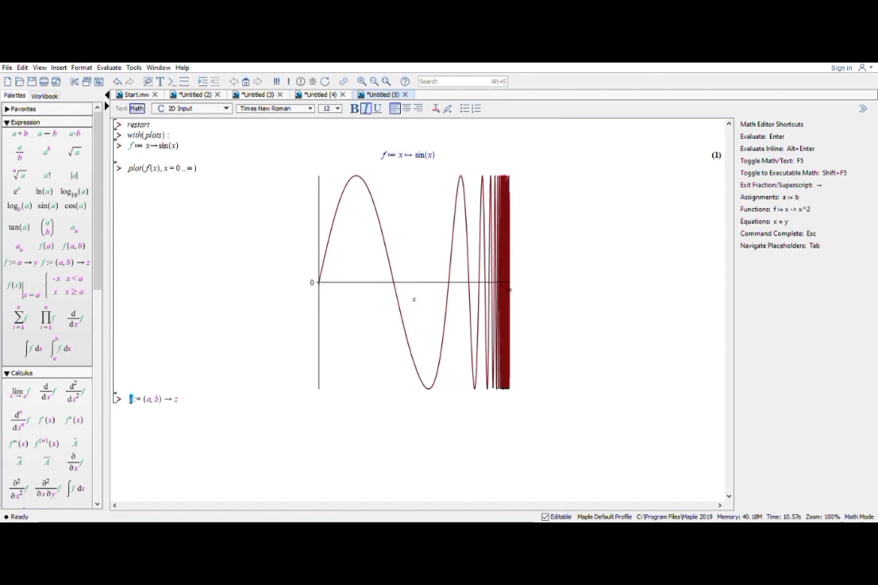
{"action": "type", "text": "f"}
{"action": "key", "text": "BackSpace"}
{"action": "type", "text": "g"}
{"action": "key", "text": "BackSpace"}
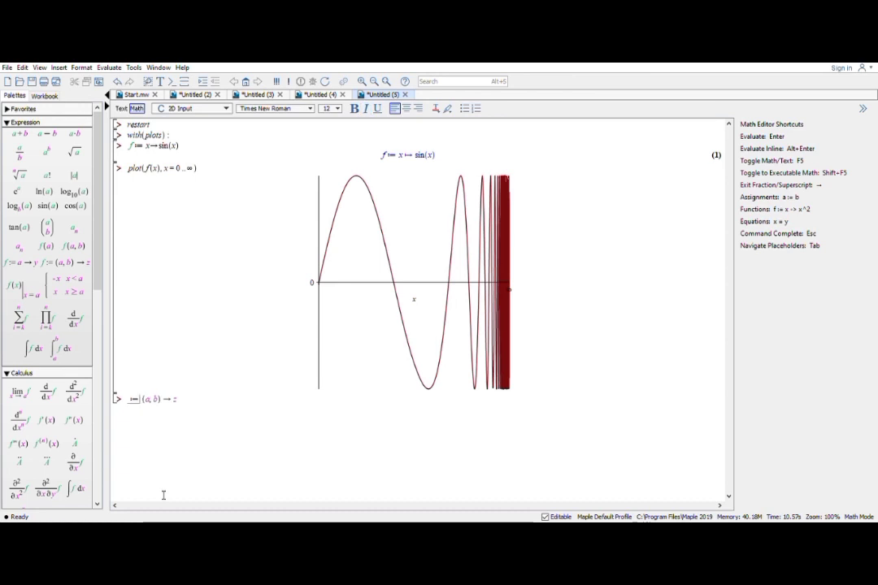
{"action": "type", "text": "g"}
{"action": "key", "text": "Tab"}
{"action": "key", "text": "BackSpace"}
{"action": "type", "text": "x"}
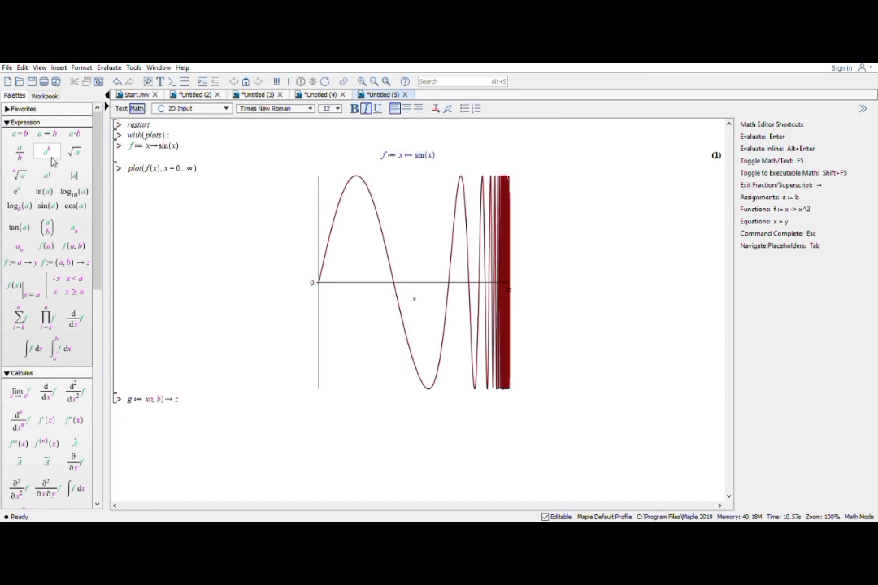
{"action": "left_click", "coordinate": [116, 82]}
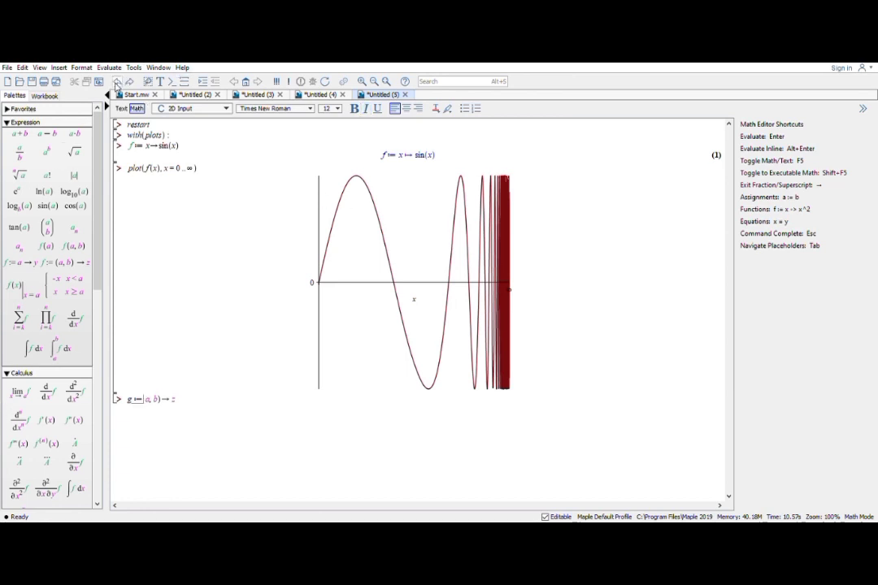
{"action": "left_click", "coordinate": [116, 81]}
Step: Replace the arguments a and b of function g with x and y
{"action": "key", "text": "BackSpace"}
{"action": "type", "text": "x"}
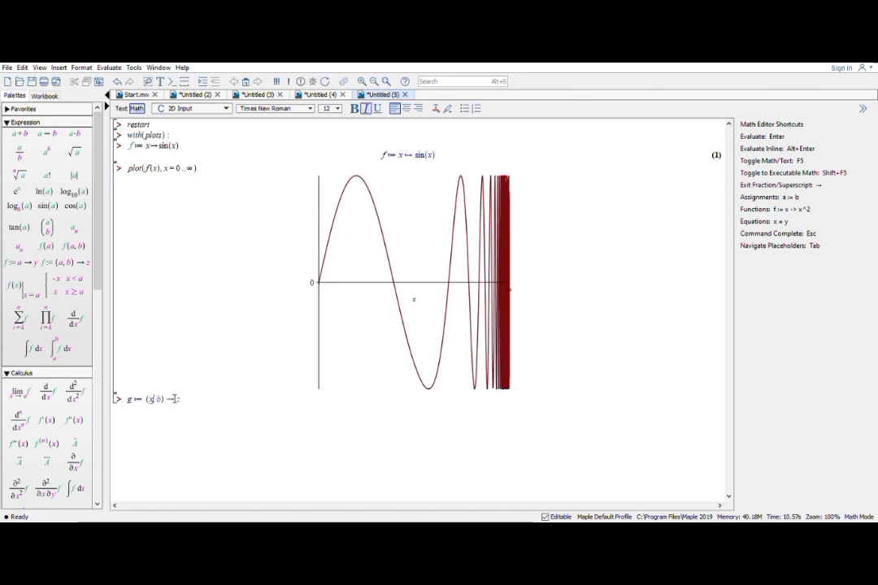
{"action": "key", "text": "Right"}
{"action": "key", "text": "Right"}
{"action": "key", "text": "BackSpace"}
{"action": "type", "text": "y"}
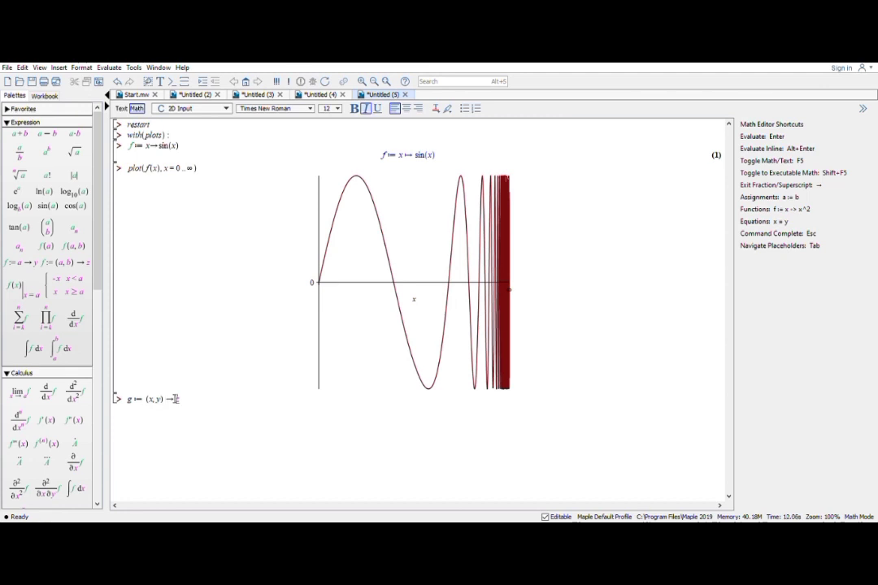
Step: Set the body of g(x, y) to x^2 + y^2 and evaluate the definition
{"action": "type", "text": "xy"}
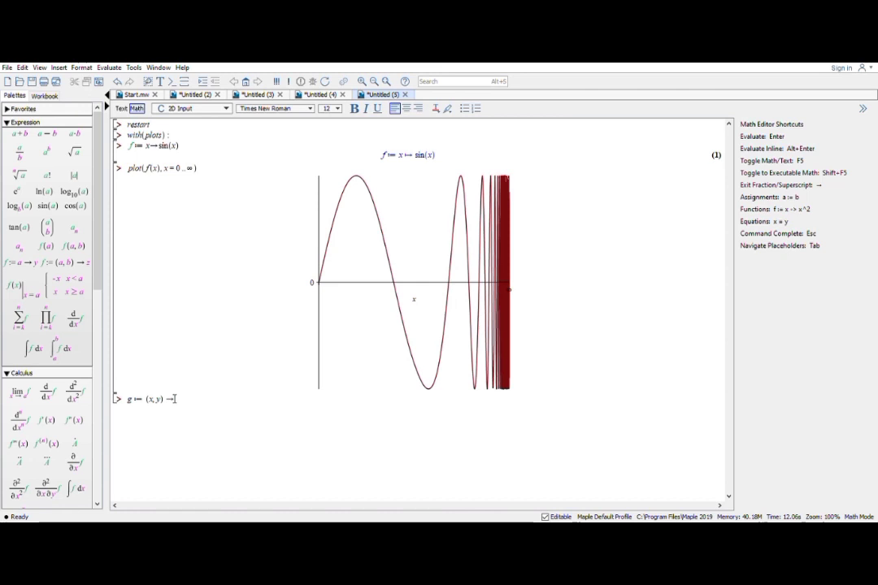
{"action": "type", "text": "^2"}
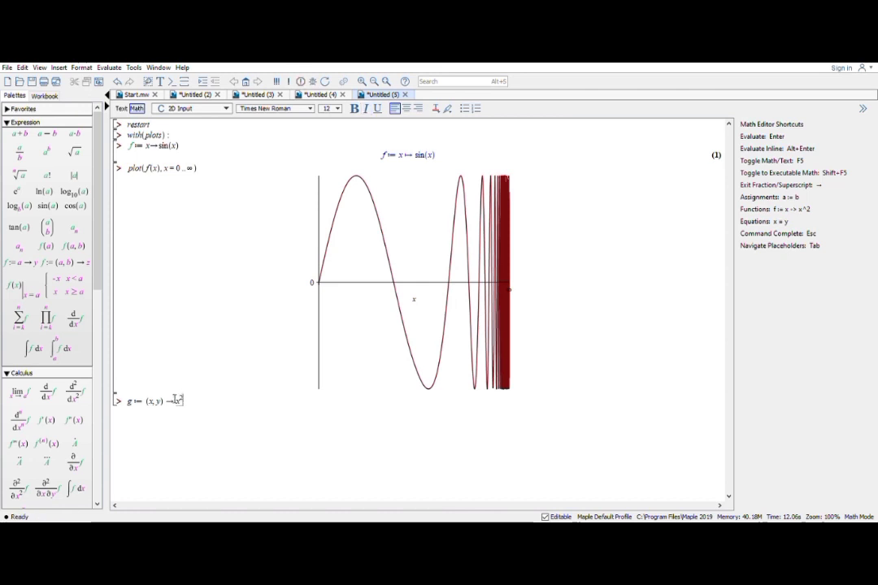
{"action": "key", "text": "Right"}
{"action": "type", "text": "+y^2"}
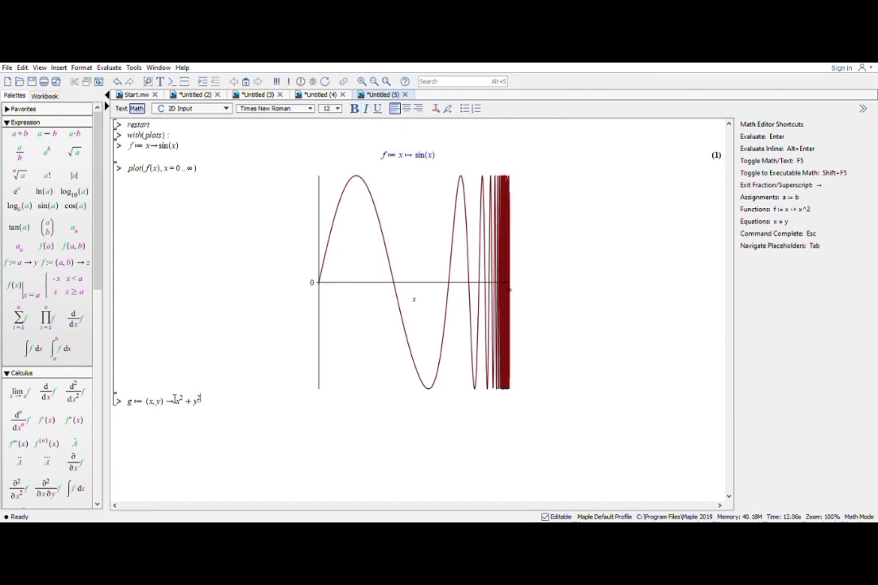
{"action": "key", "text": "Return"}
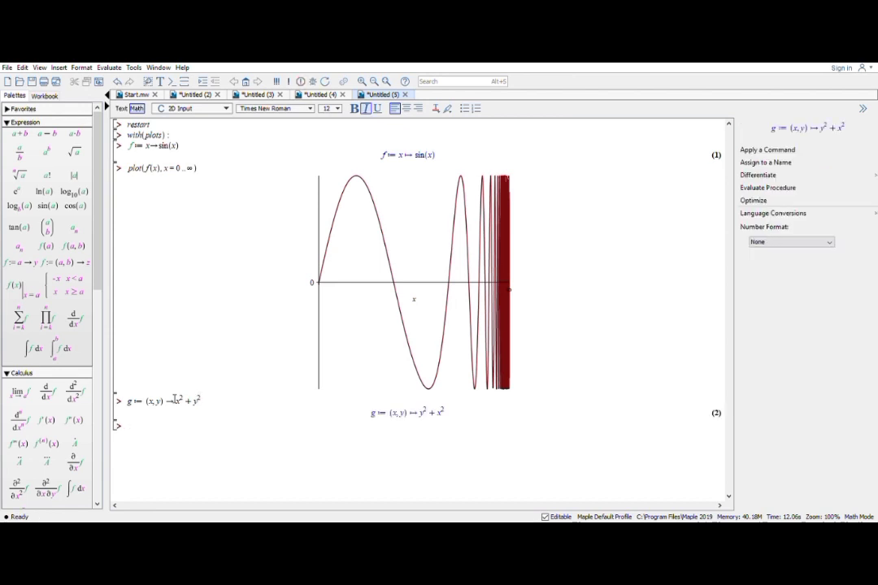
Step: Begin a plot3d command with g(x, y) as its expression on the line below the definition of g
{"action": "type", "text": "p"}
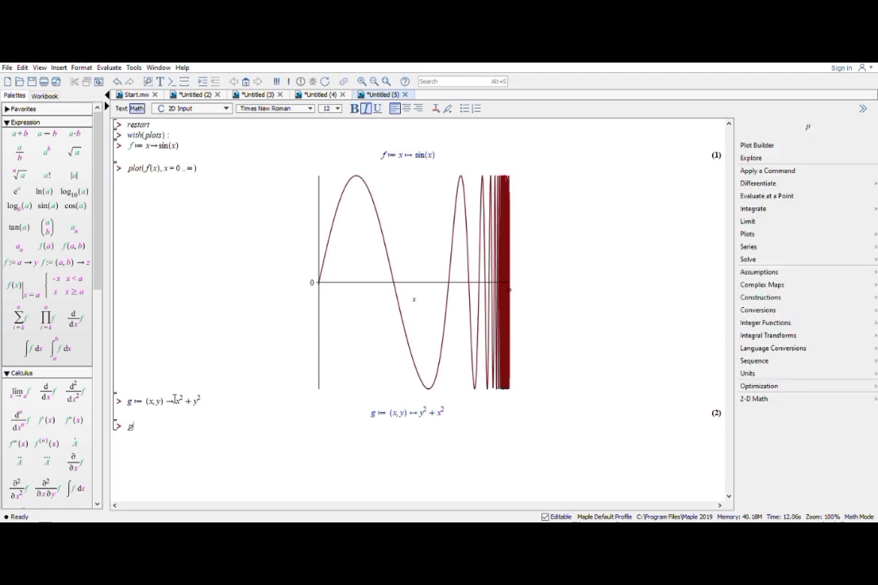
{"action": "type", "text": "lot3d(g"}
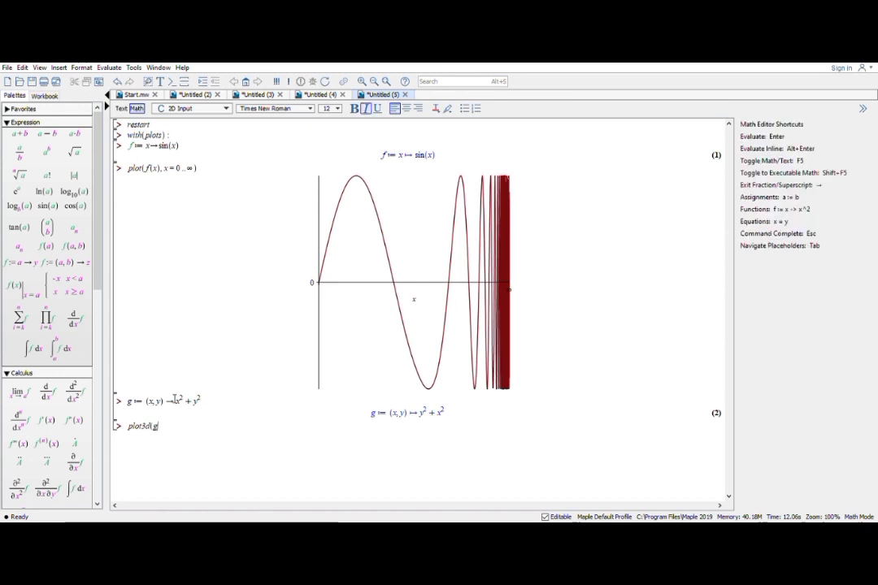
{"action": "type", "text": "(x, y"}
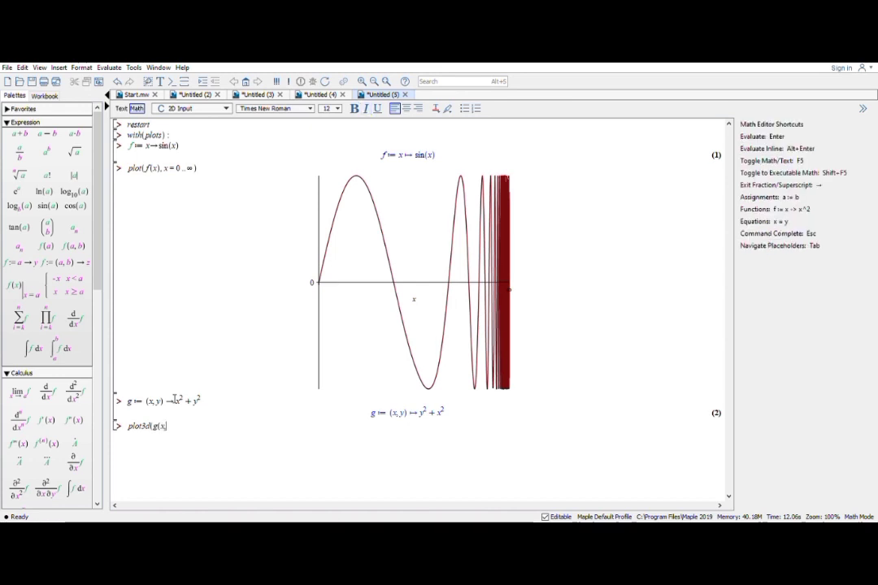
{"action": "type", "text": ")"}
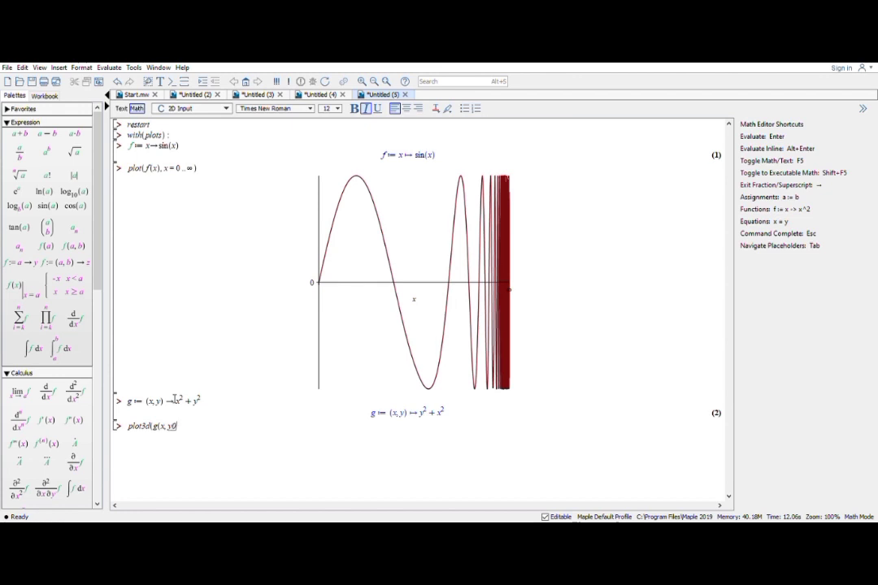
{"action": "key", "text": "BackSpace"}
{"action": "type", "text": "0"}
{"action": "key", "text": "BackSpace"}
{"action": "type", "text": ")"}
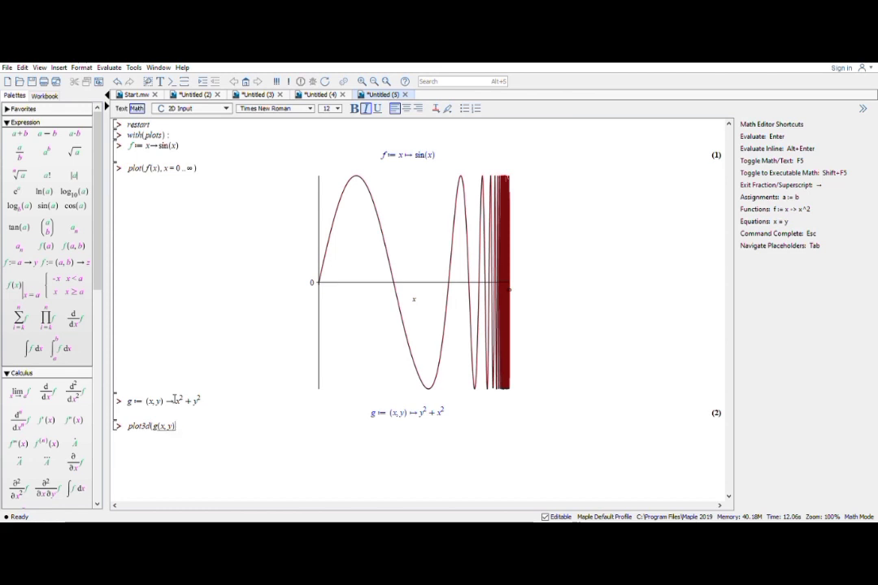
Step: Add the ranges x = 0 .. 50 and y = 0 .. 50 to the plot3d command and evaluate it
{"action": "type", "text": ", x "}
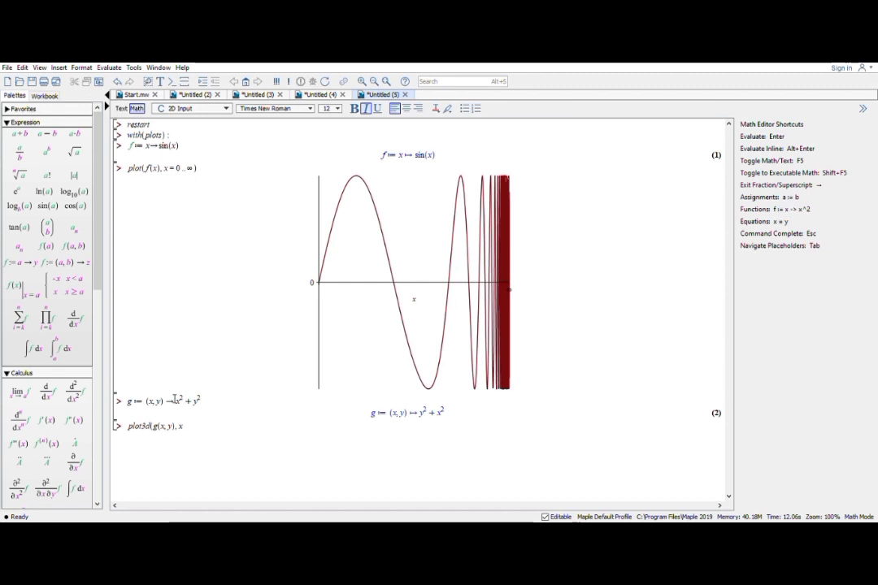
{"action": "type", "text": "="}
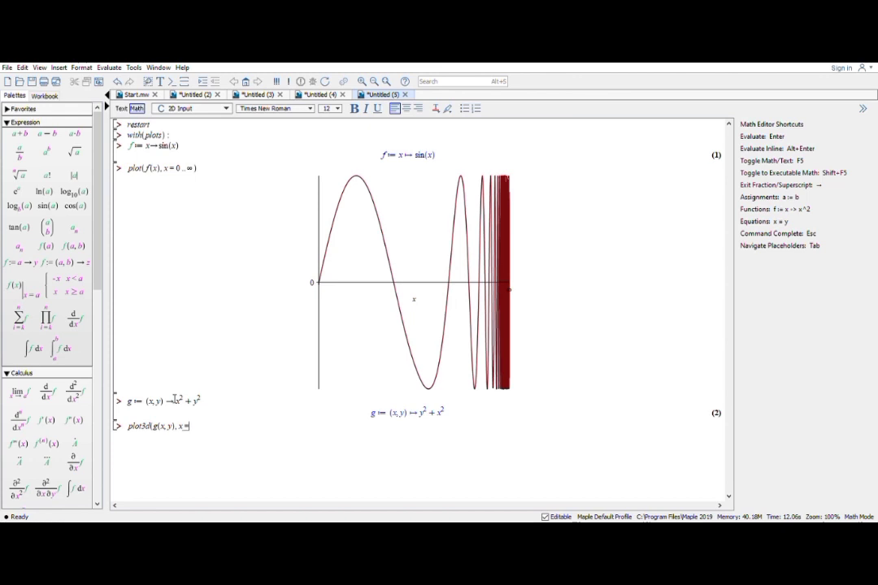
{"action": "type", "text": "0 ..50"}
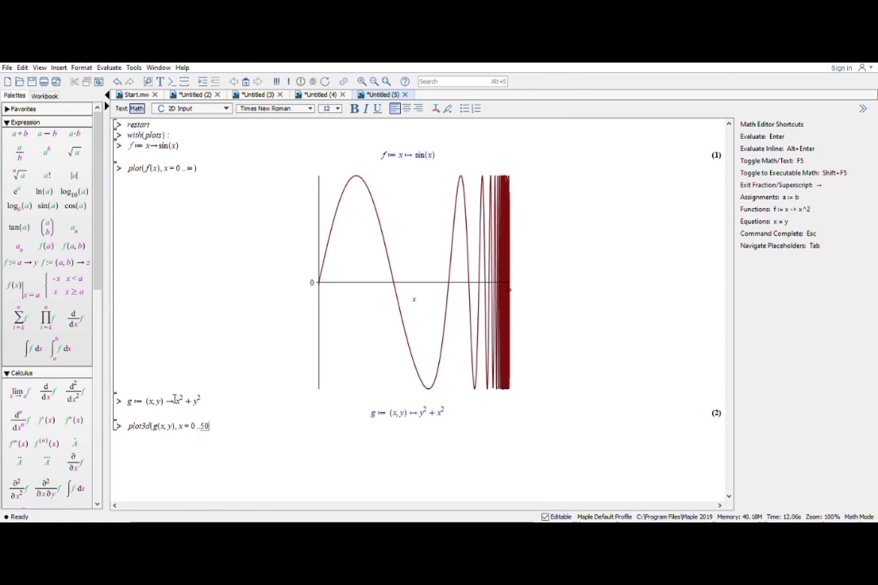
{"action": "type", "text": ", y = ..50"}
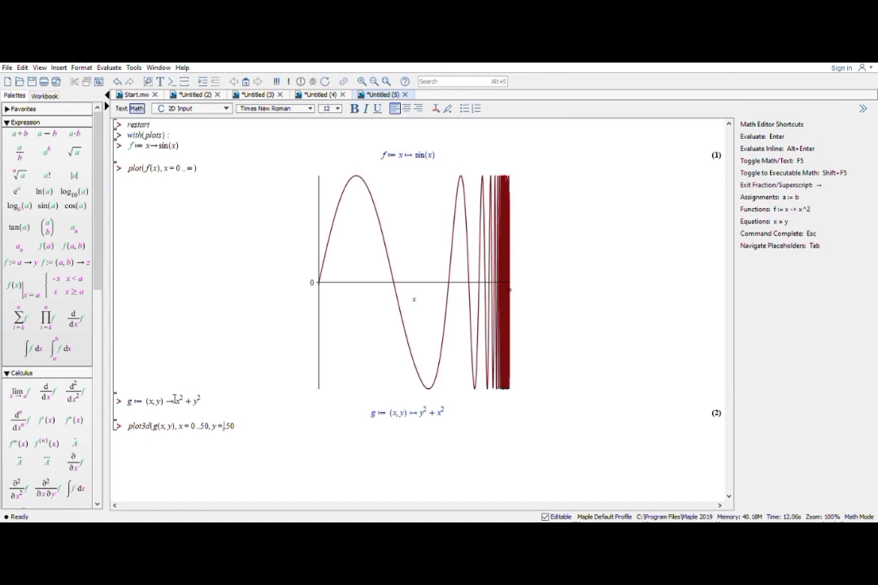
{"action": "type", "text": "p"}
{"action": "key", "text": "BackSpace"}
{"action": "type", "text": "0"}
{"action": "key", "text": "Return"}
{"action": "key", "text": "Right"}
{"action": "type", "text": "."}
{"action": "key", "text": "Right"}
{"action": "key", "text": "Right"}
{"action": "type", "text": ")"}
{"action": "key", "text": "Return"}
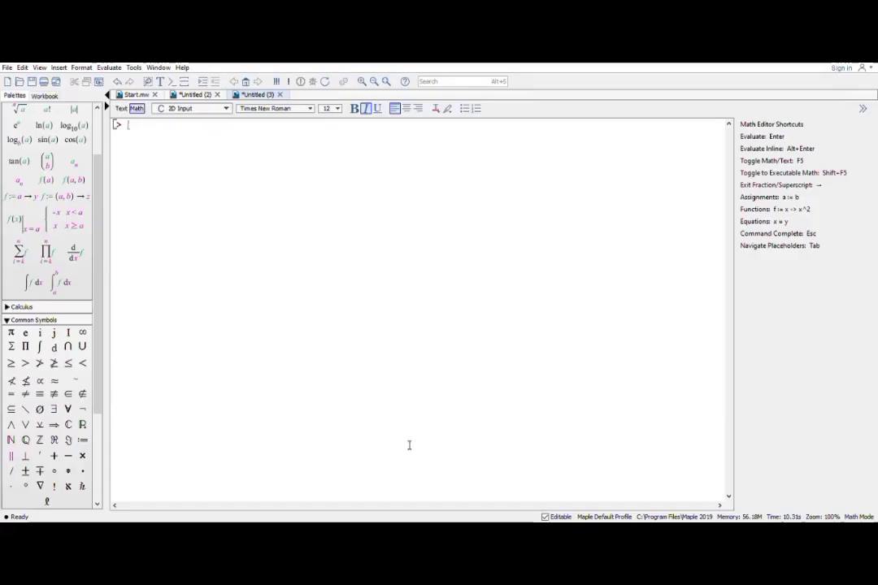
Step: Run restart in the empty worksheet and load the multivariate calculus package with with(Student[MultivariateCalculus]):
{"action": "type", "text": "restart"}
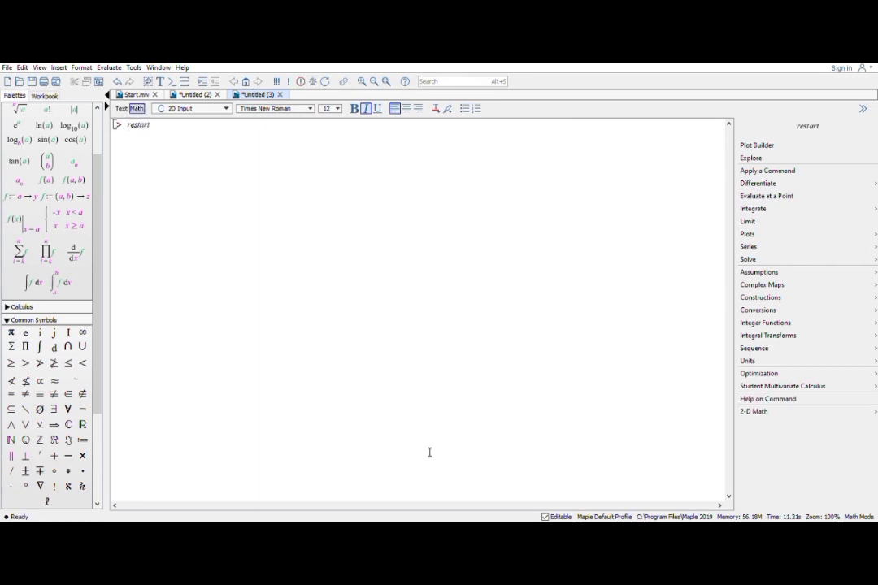
{"action": "key", "text": "Return"}
{"action": "type", "text": "wit"}
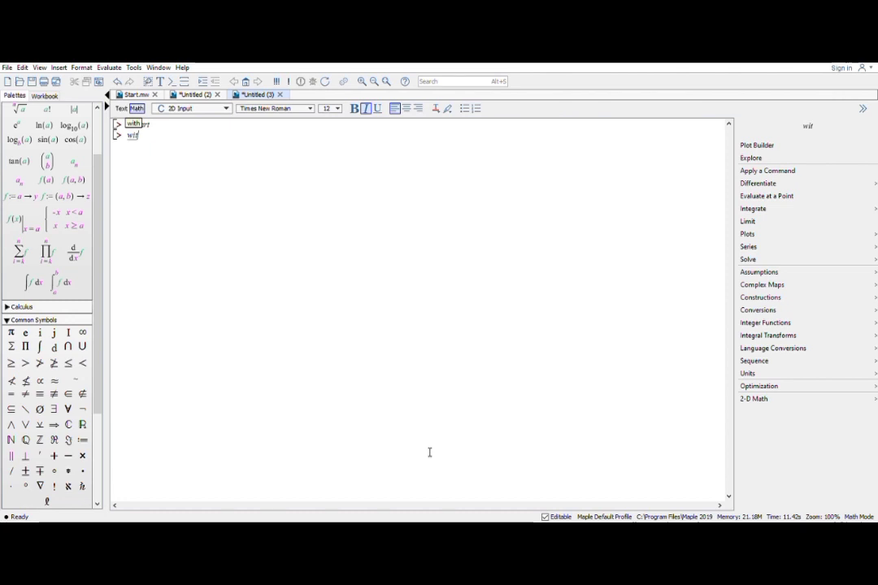
{"action": "type", "text": "h"}
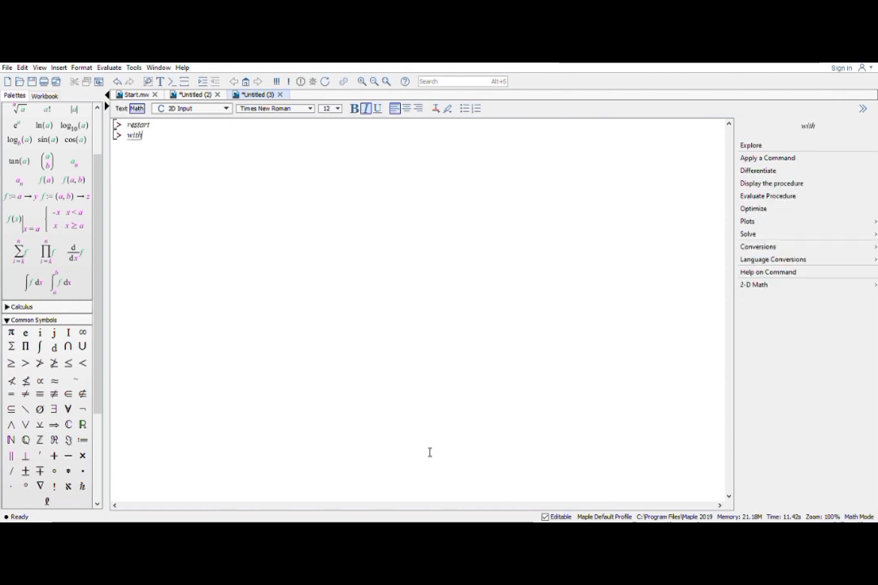
{"action": "type", "text": "(Stud"}
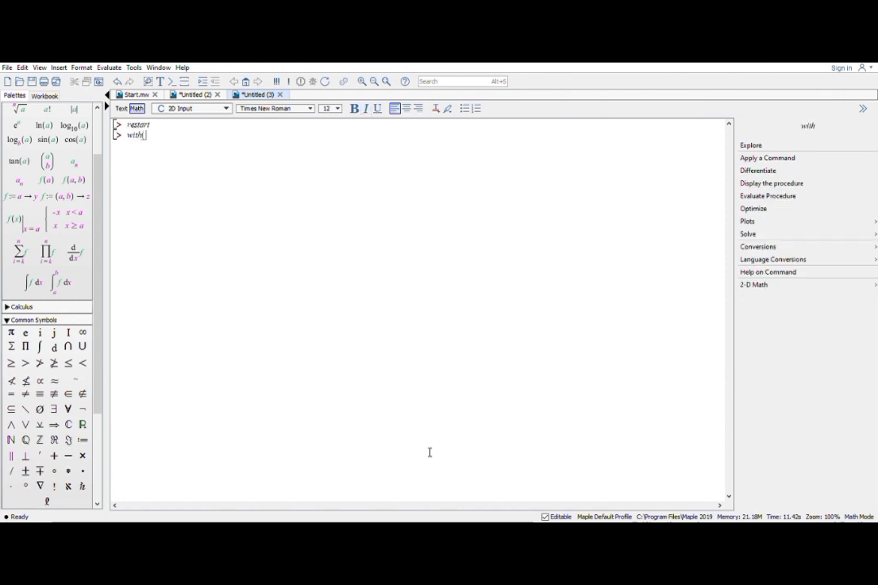
{"action": "type", "text": "ent["}
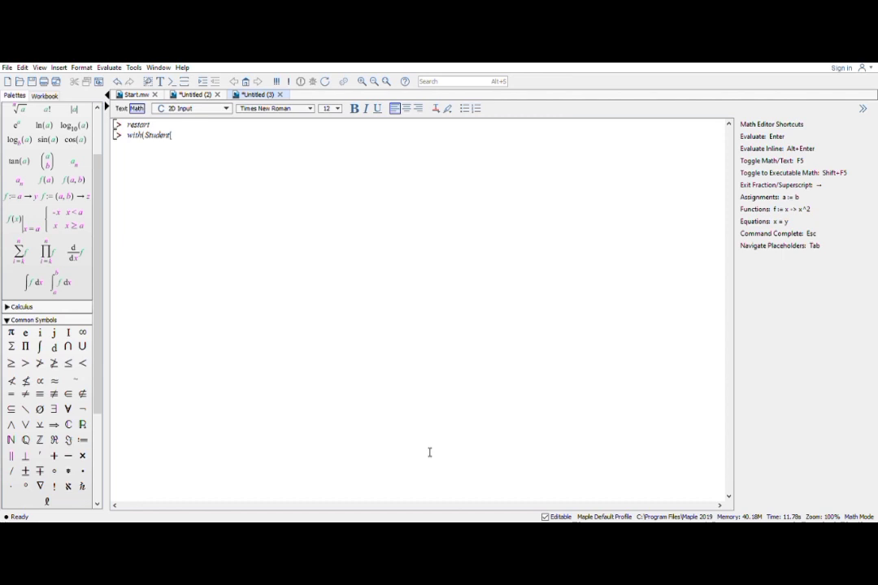
{"action": "type", "text": "Mul"}
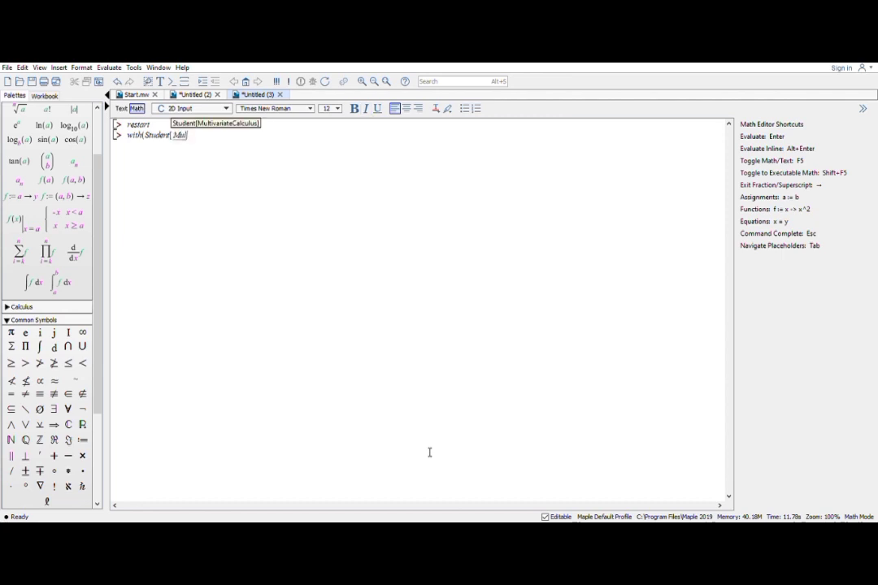
{"action": "type", "text": "tivariate"}
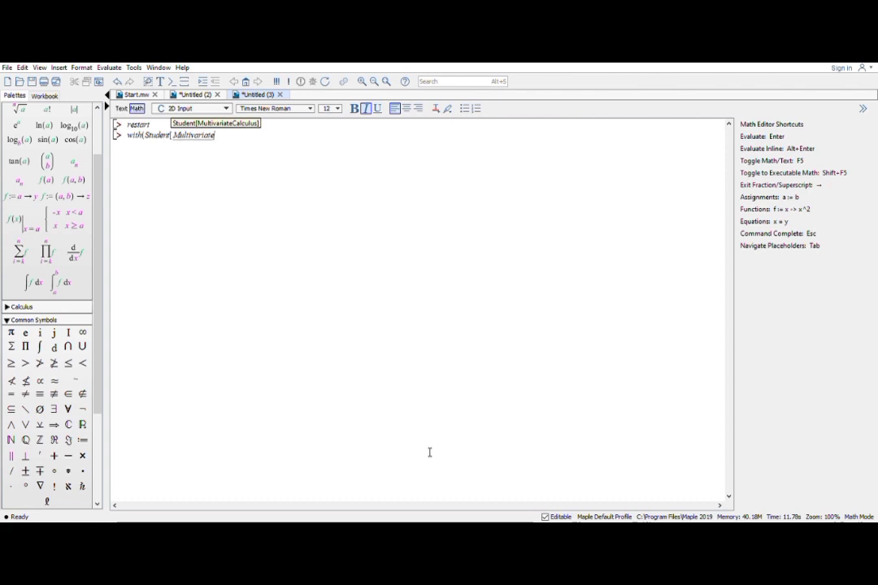
{"action": "type", "text": "Calculus"}
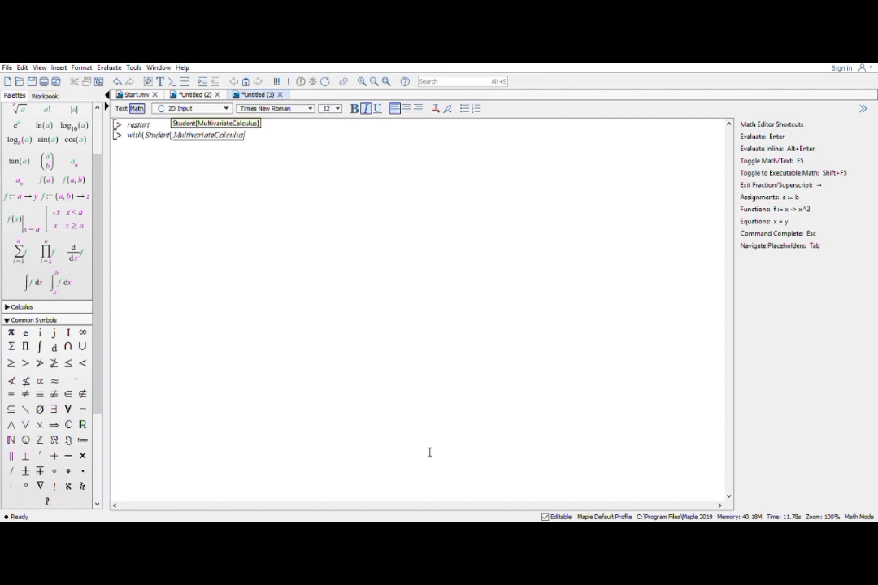
{"action": "type", "text": "])"}
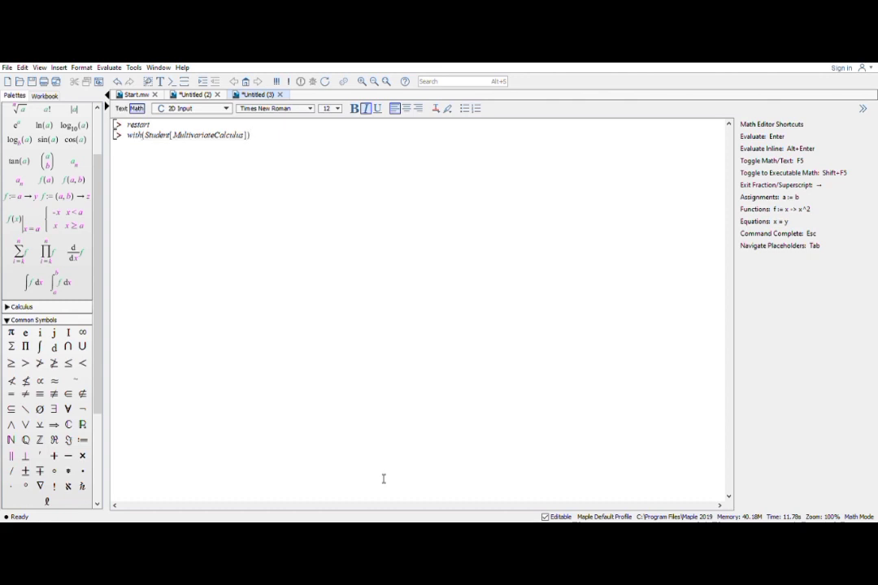
{"action": "type", "text": ":"}
{"action": "key", "text": "Return"}
Step: Begin a TaylorApproximation command on the line below the package call
{"action": "type", "text": "Tayl"}
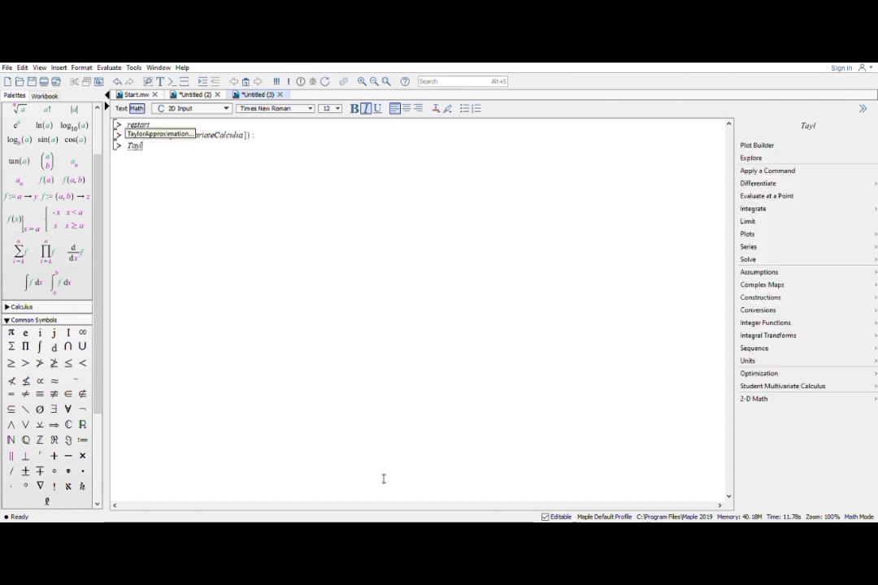
{"action": "type", "text": "orAppr"}
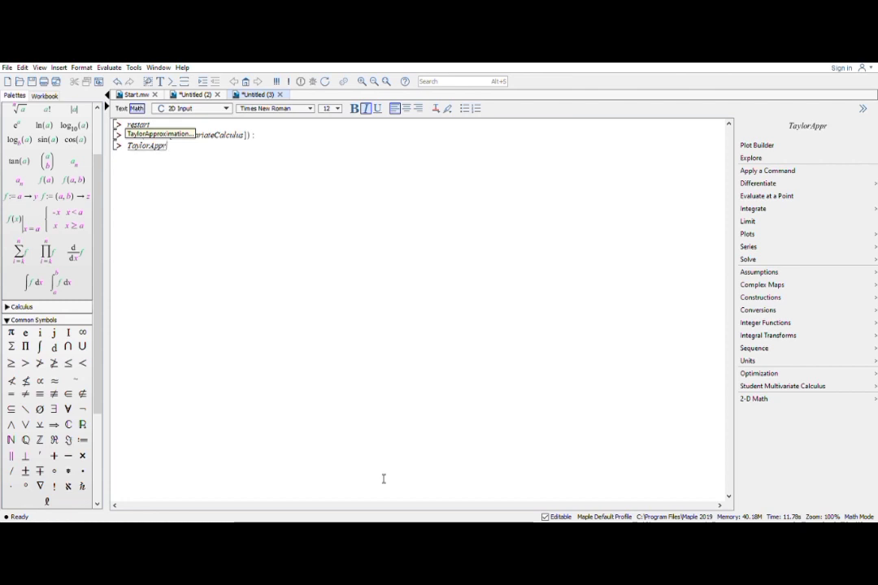
{"action": "type", "text": "oximation"}
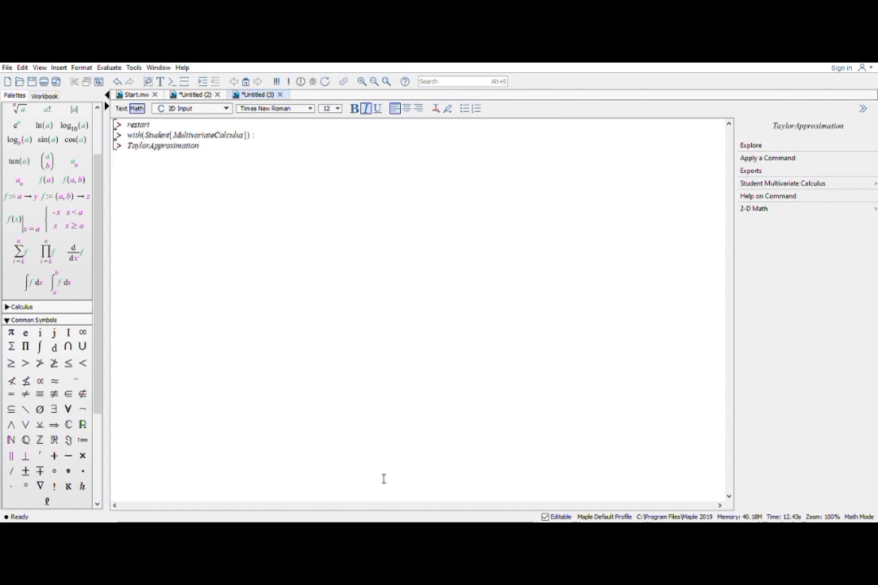
{"action": "type", "text": "("}
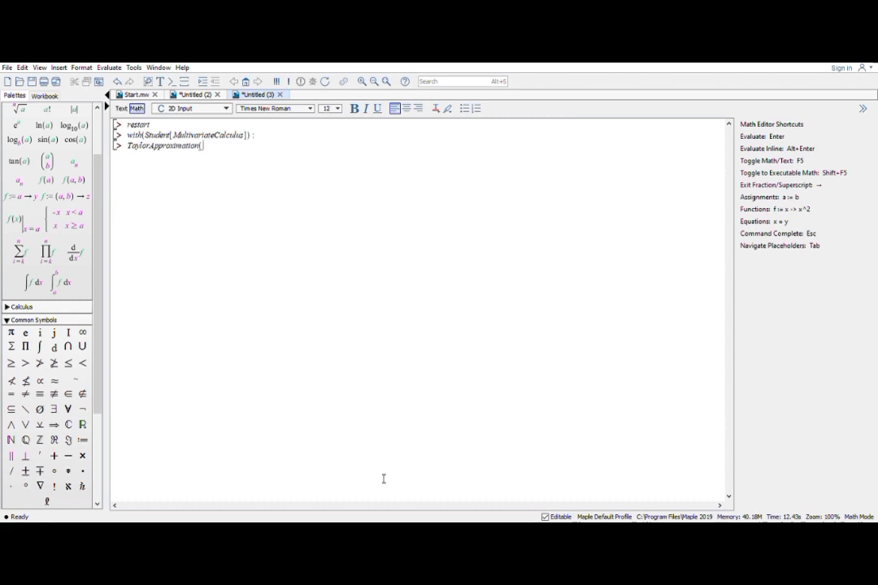
Step: Enter x^2/4 + y^2/4 as the expression to approximate in the TaylorApproximation command
{"action": "type", "text": "x"}
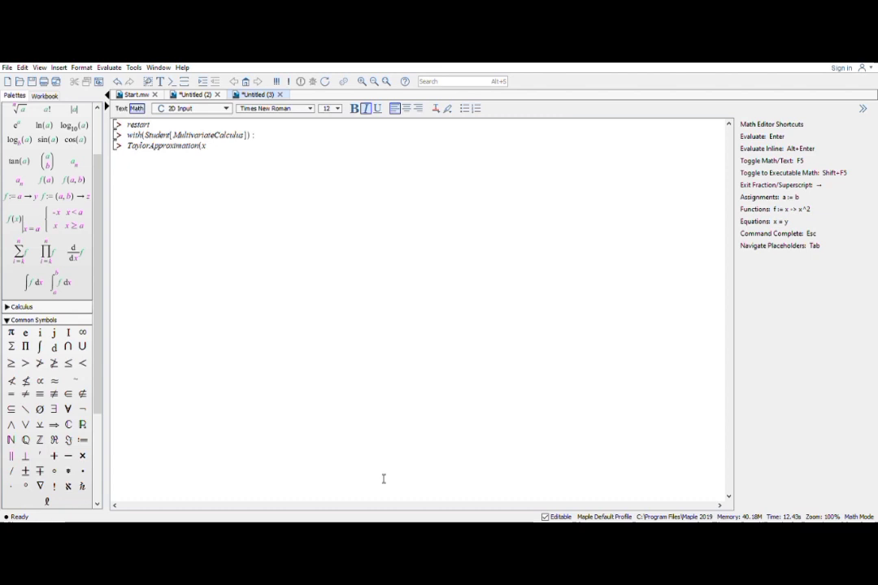
{"action": "type", "text": "^(2/3"}
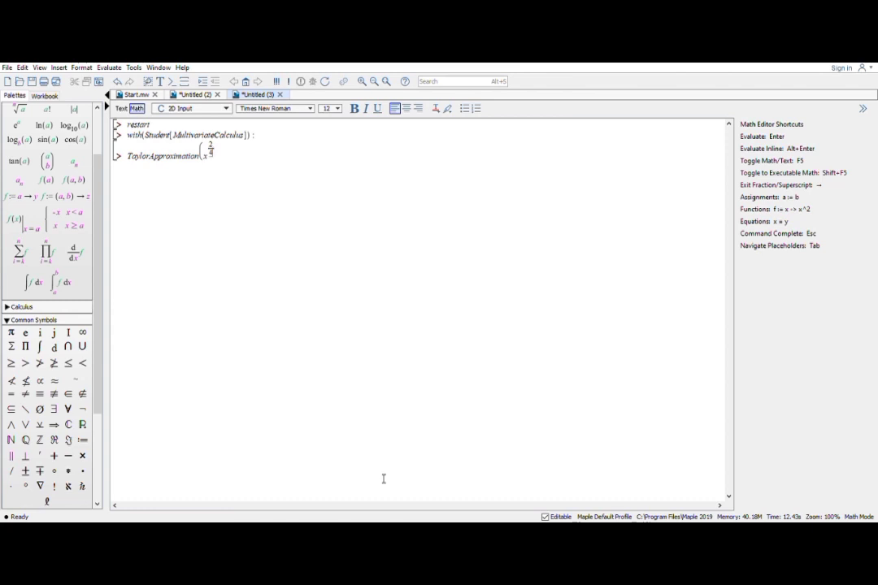
{"action": "key", "text": "BackSpace"}
{"action": "key", "text": "BackSpace"}
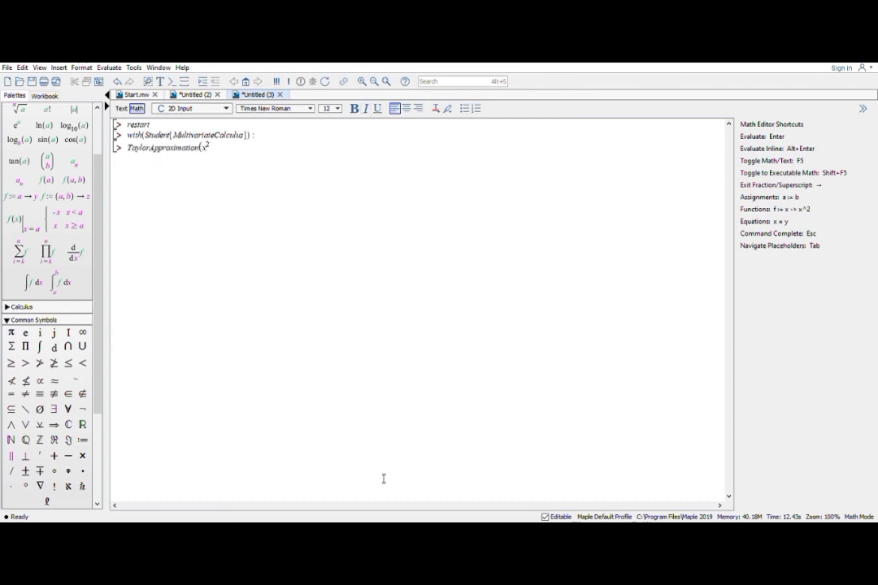
{"action": "double_click", "coordinate": [238, 157]}
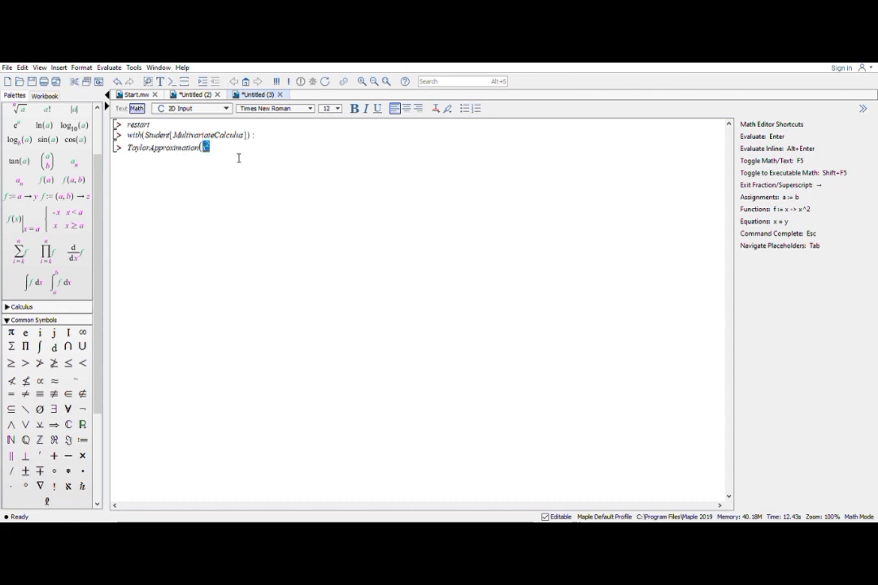
{"action": "type", "text": "/4"}
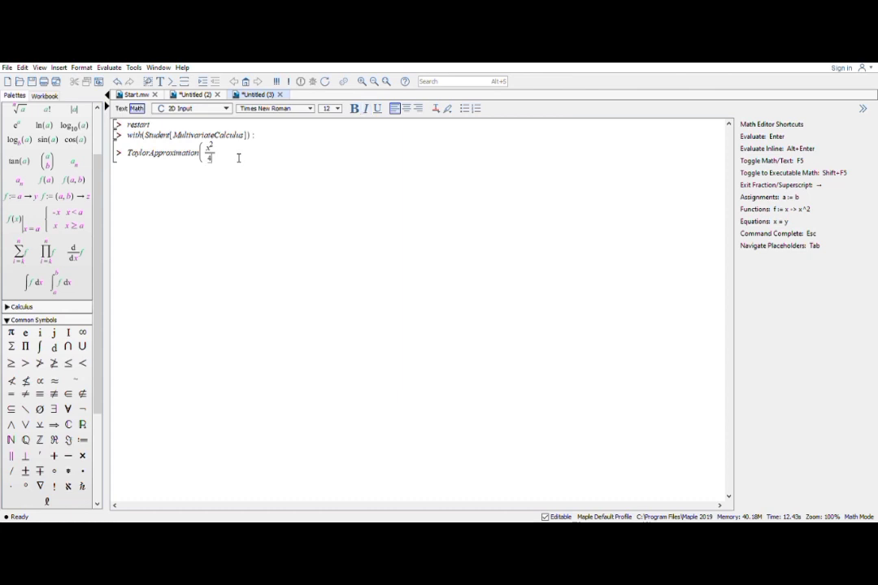
{"action": "left_click", "coordinate": [241, 154]}
{"action": "type", "text": "+ y^2"}
{"action": "key", "text": "Right"}
{"action": "type", "text": "/"}
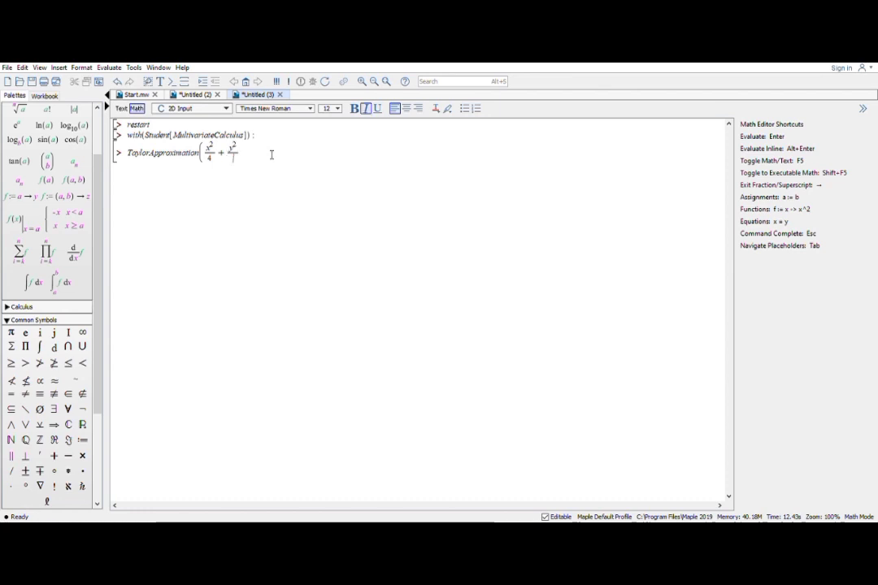
{"action": "type", "text": "4"}
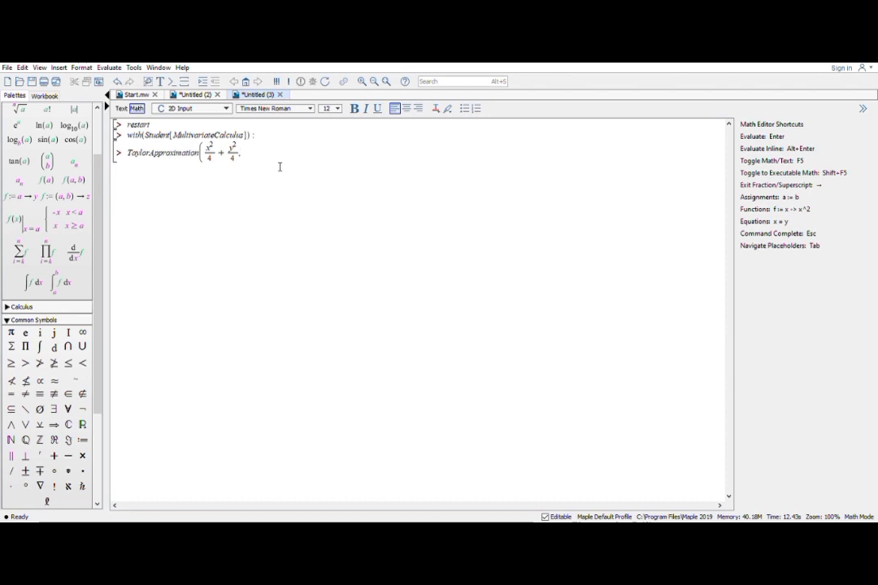
Step: Add the expansion point [x, y] = [2, 2] as the second argument of TaylorApproximation
{"action": "type", "text": ",["}
{"action": "key", "text": "BackSpace"}
{"action": "key", "text": "BackSpace"}
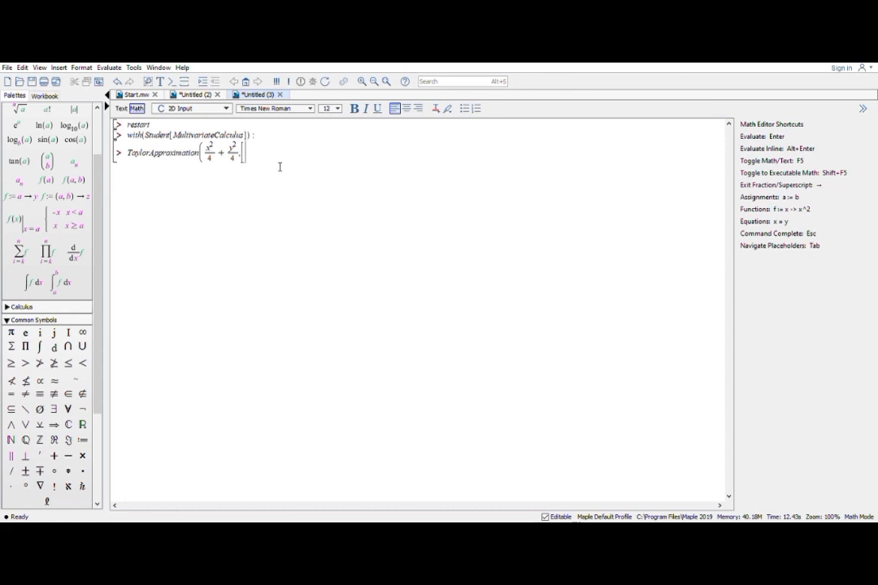
{"action": "type", "text": "x, y] "}
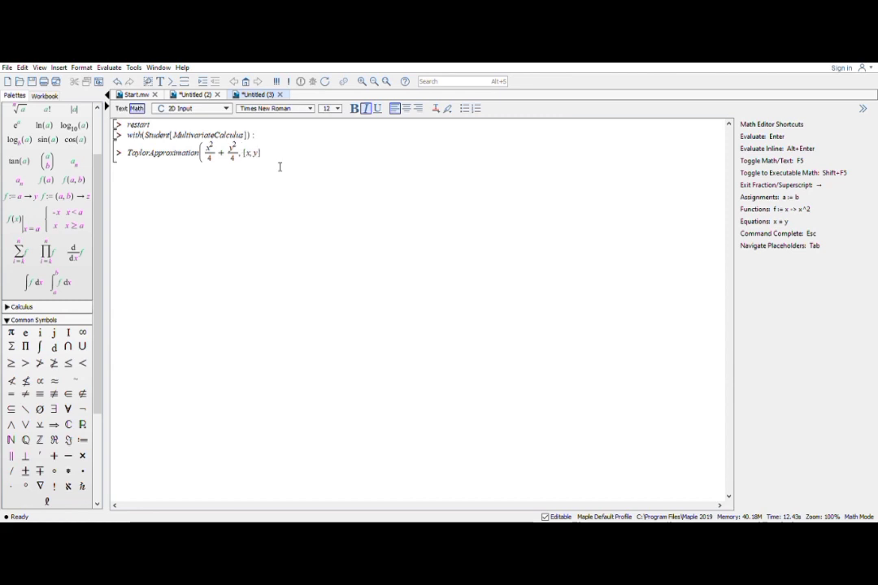
{"action": "type", "text": "= [2, 2]"}
{"action": "key", "text": "BackSpace"}
{"action": "type", "text": "]"}
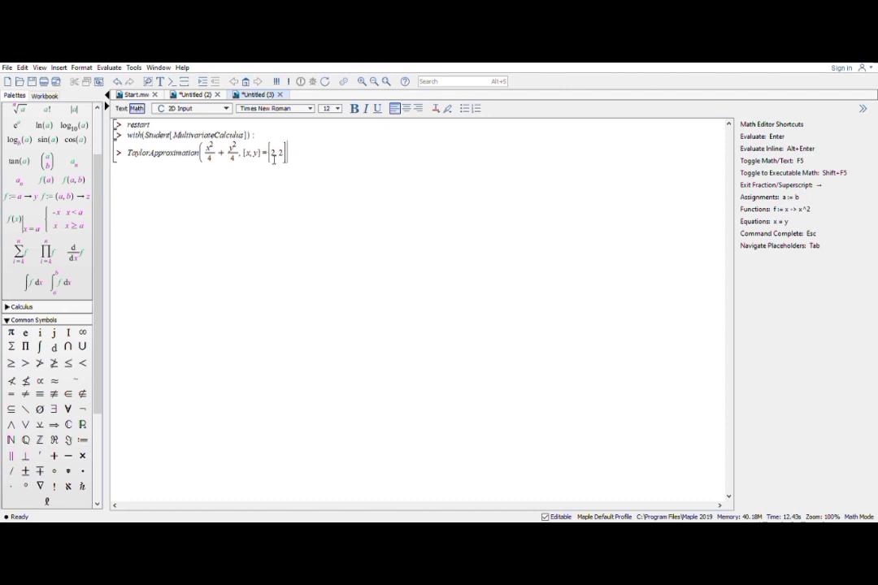
{"action": "key", "text": "BackSpace"}
{"action": "type", "text": "["}
Step: Set the order of the Taylor approximation to 2 and complete the command's closing parenthesis
{"action": "left_click_drag", "start_coordinate": [297, 155], "coordinate": [323, 163]}
{"action": "left_click", "coordinate": [323, 163]}
{"action": "type", "text": ", 2"}
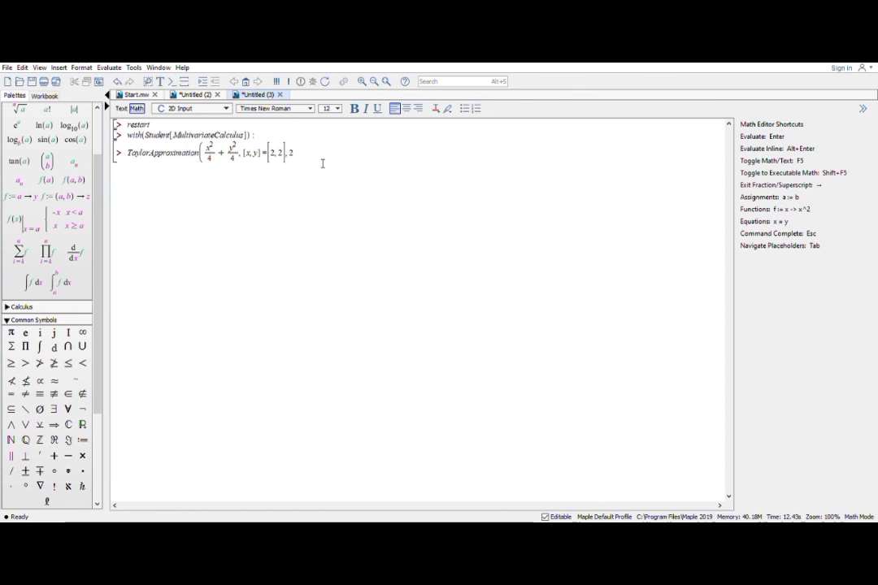
{"action": "key", "text": "Right"}
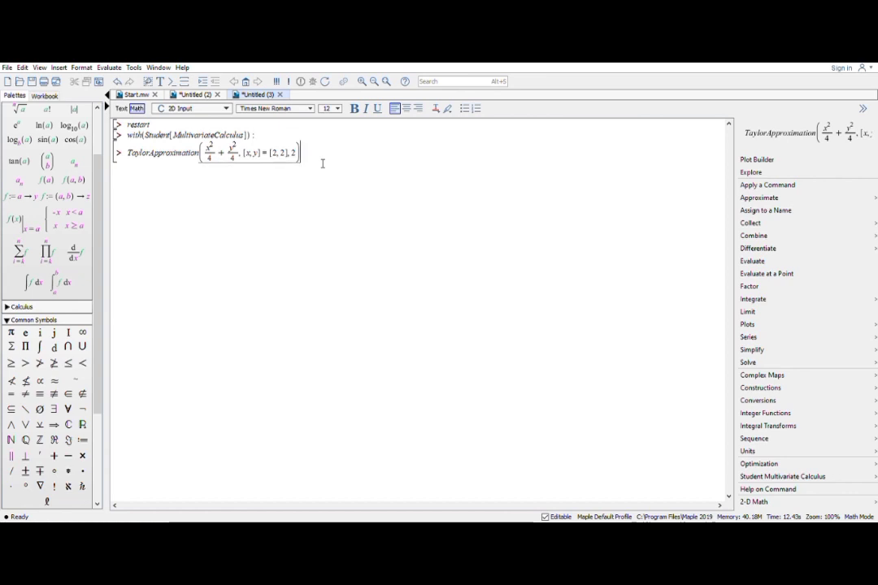
Step: Evaluate the second-order TaylorApproximation command and copy it to a new input line below its result
{"action": "type", "text": ";"}
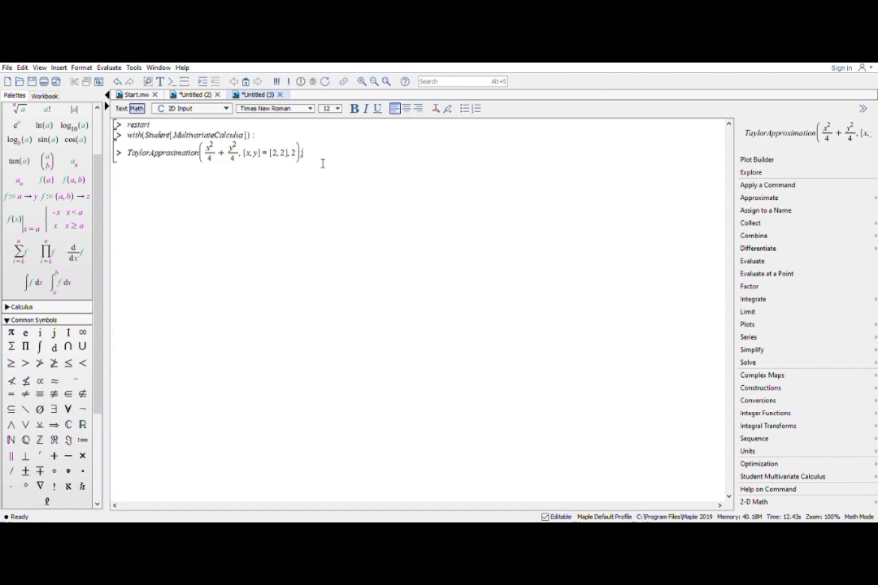
{"action": "key", "text": "Return"}
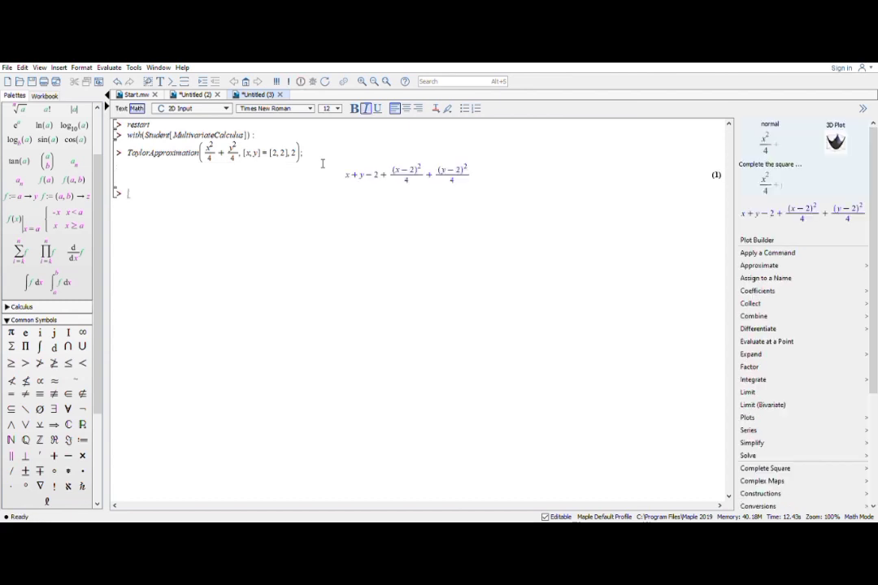
{"action": "left_click_drag", "start_coordinate": [129, 157], "coordinate": [300, 163]}
{"action": "key", "text": "ctrl+c"}
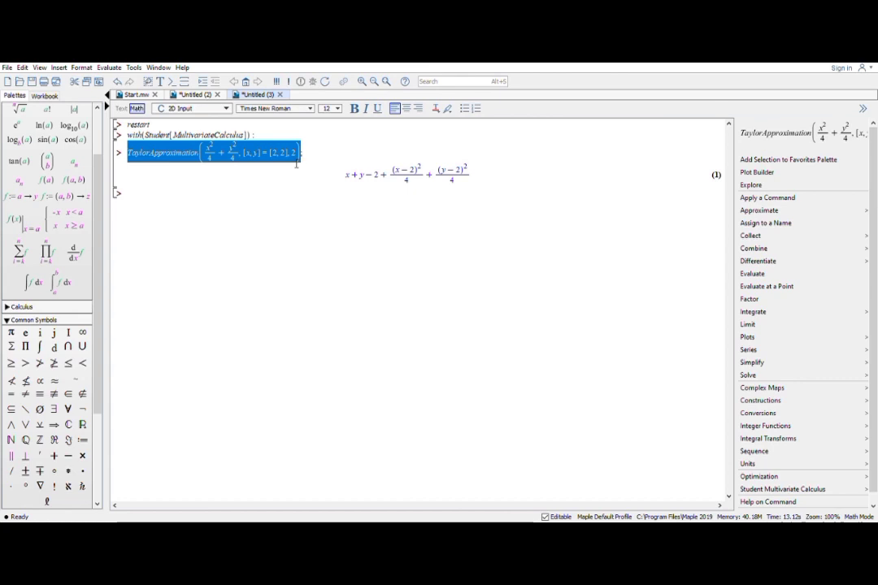
{"action": "key", "text": "Return"}
{"action": "key", "text": "ctrl+v"}
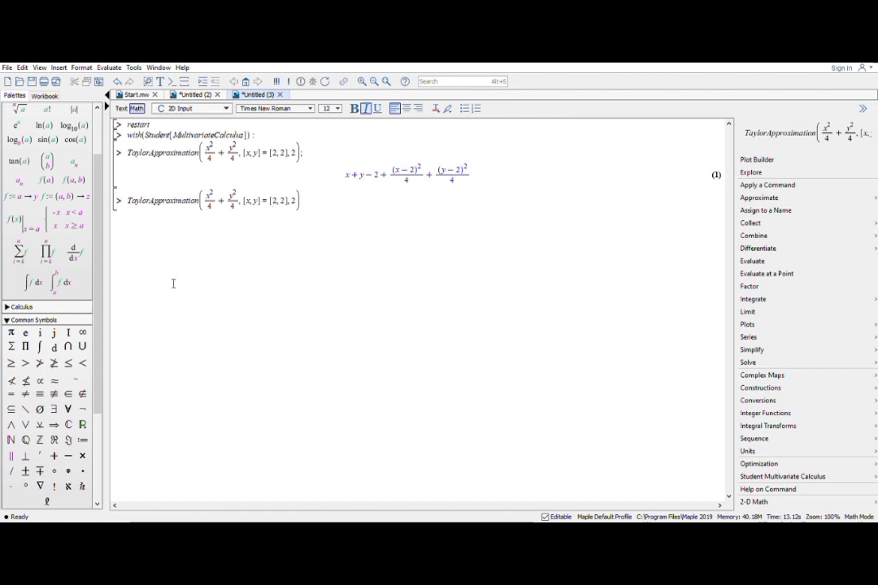
Step: Add the options output = plot and axes = BOXED to the copied TaylorApproximation command and evaluate it
{"action": "key", "text": "BackSpace"}
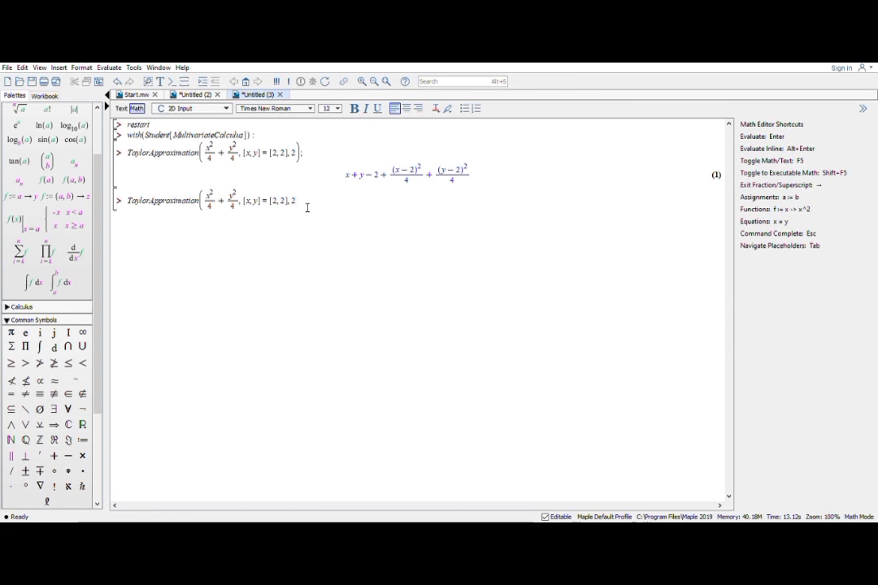
{"action": "type", "text": ", output = plot, axes "}
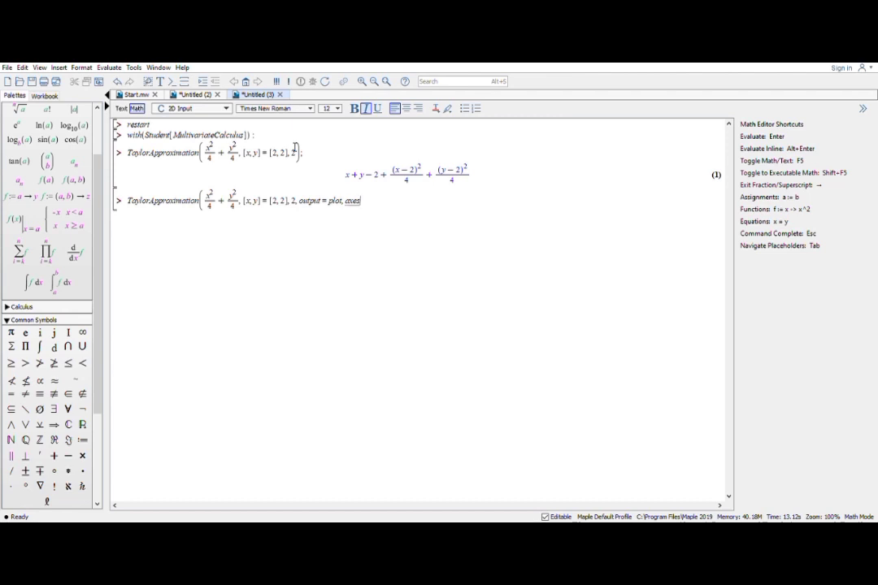
{"action": "type", "text": "= BOXED"}
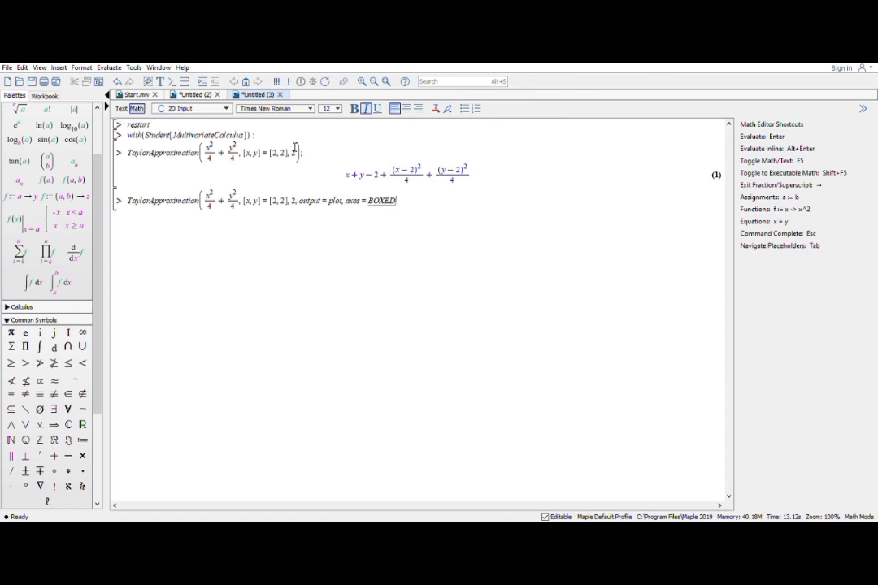
{"action": "type", "text": ")"}
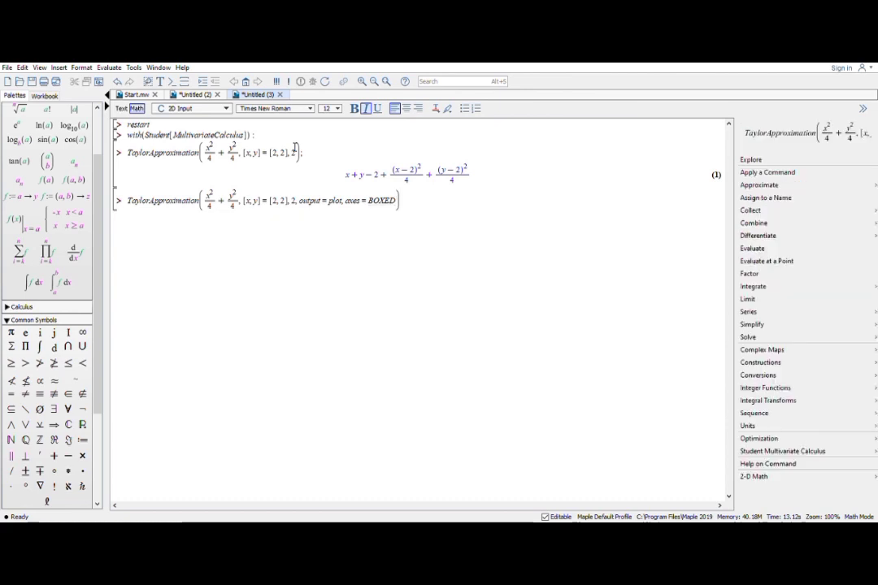
{"action": "type", "text": ";"}
{"action": "key", "text": "Return"}
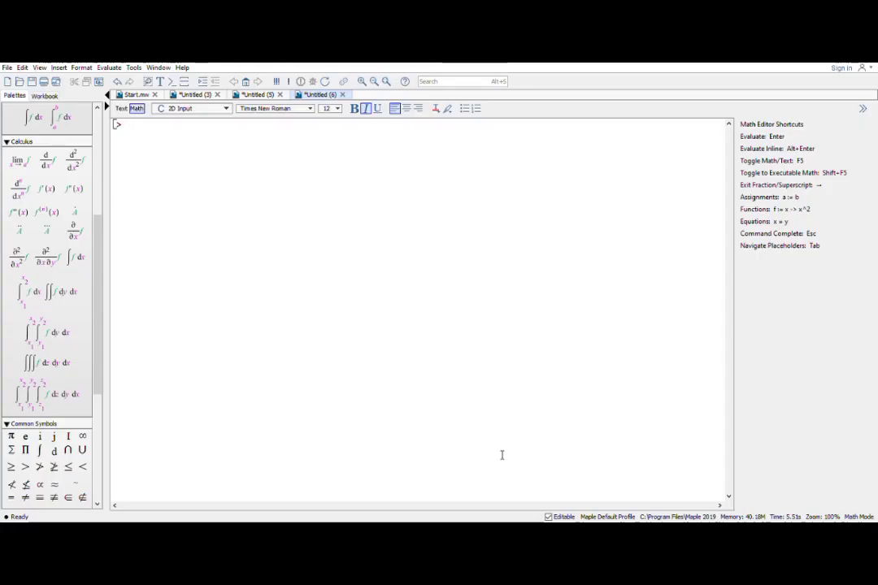
Step: Execute the restart command on the first line of the blank worksheet
{"action": "type", "text": "restart"}
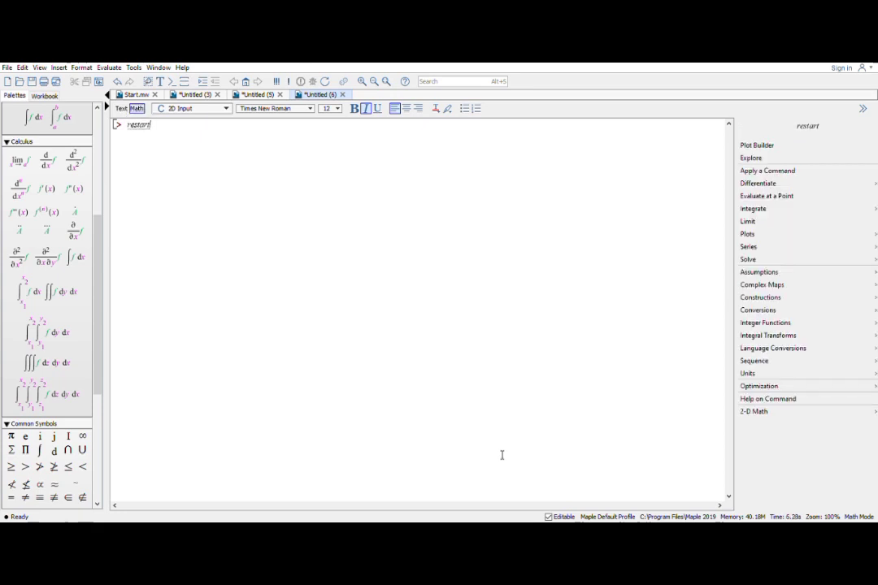
{"action": "key", "text": "Return"}
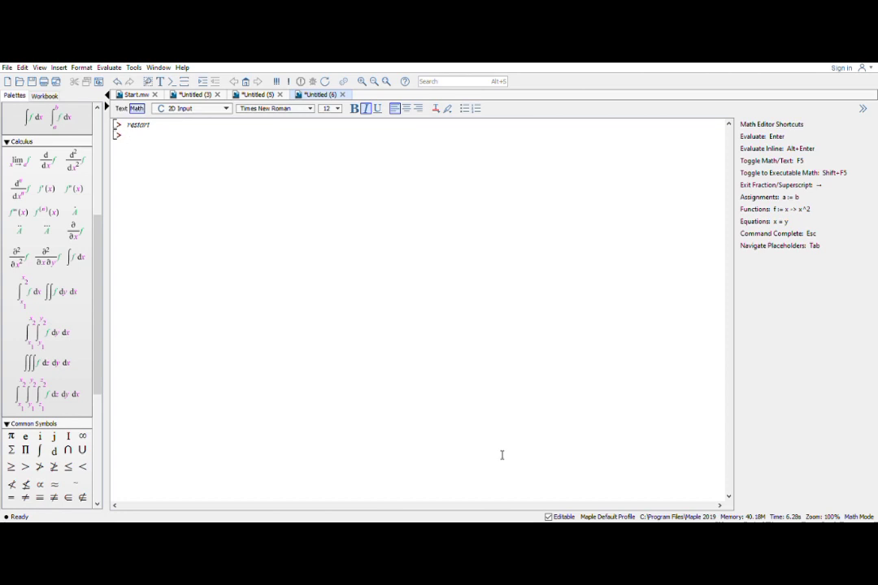
{"action": "type", "text": "f "}
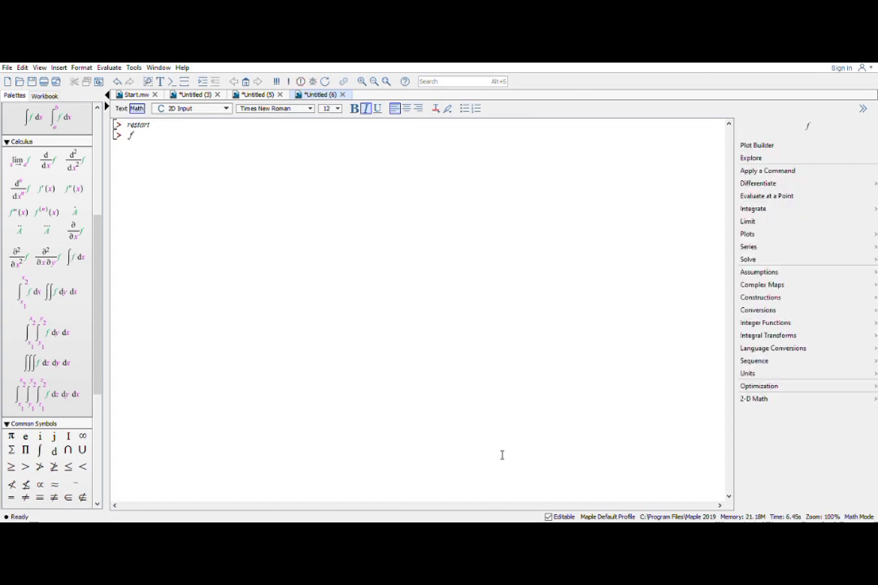
{"action": "type", "text": ":= (x, y, z)"}
{"action": "key", "text": "Return"}
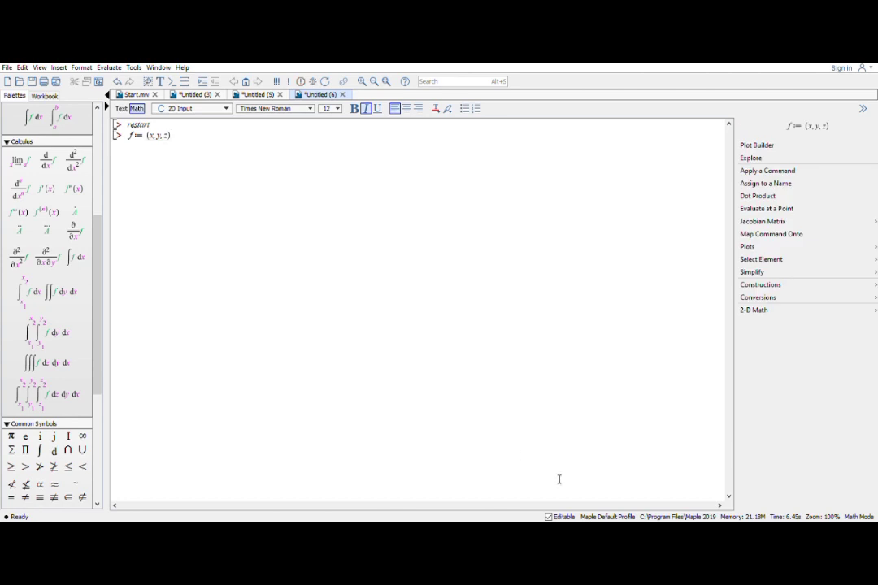
{"action": "key", "text": "BackSpace"}
{"action": "key", "text": "BackSpace"}
{"action": "key", "text": "BackSpace"}
{"action": "key", "text": "BackSpace"}
{"action": "key", "text": "BackSpace"}
{"action": "key", "text": "BackSpace"}
{"action": "key", "text": "BackSpace"}
{"action": "key", "text": "BackSpace"}
{"action": "key", "text": "BackSpace"}
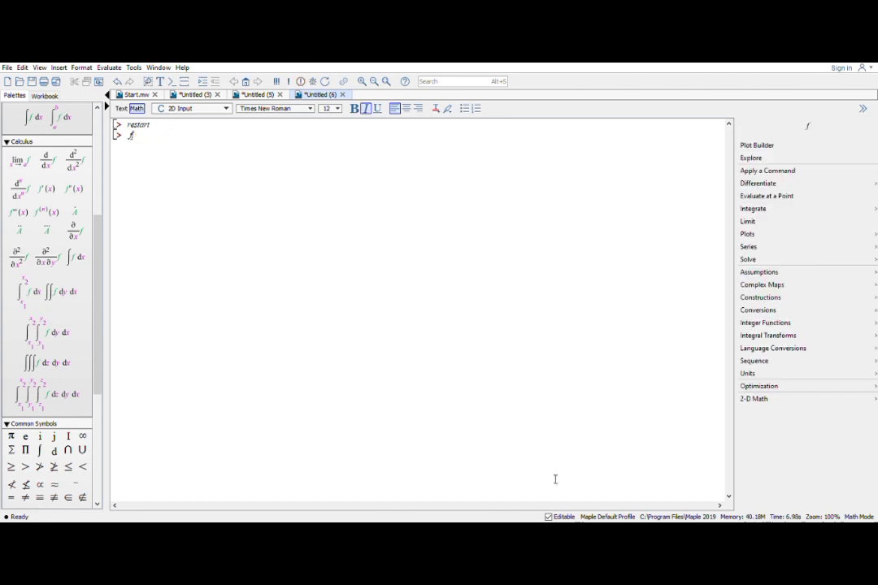
{"action": "key", "text": "BackSpace"}
Step: Insert the two-variable function template for f and set its arguments to x, y, z
{"action": "scroll", "coordinate": [69, 286], "scroll_direction": "up", "scroll_amount": 5}
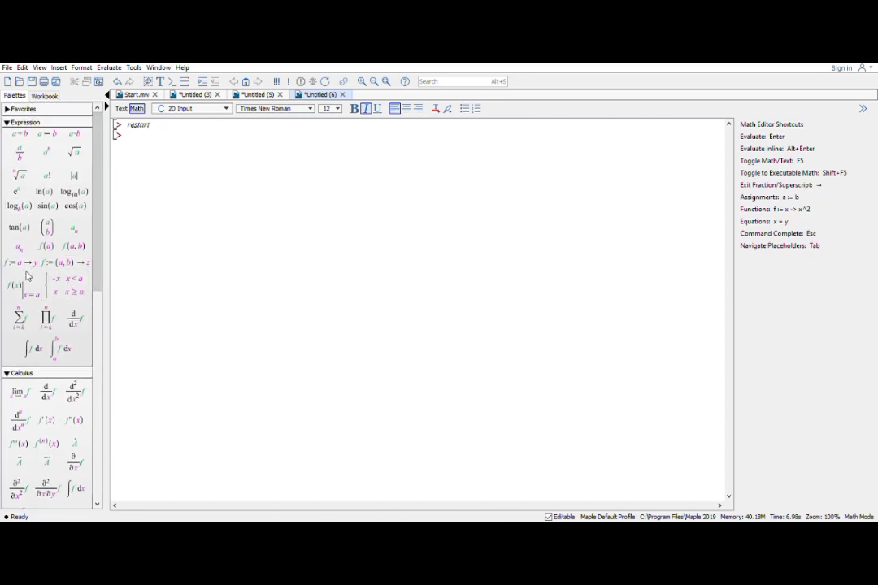
{"action": "left_click", "coordinate": [67, 262]}
{"action": "left_click", "coordinate": [153, 139]}
{"action": "key", "text": "BackSpace"}
{"action": "type", "text": "x"}
{"action": "key", "text": "Tab"}
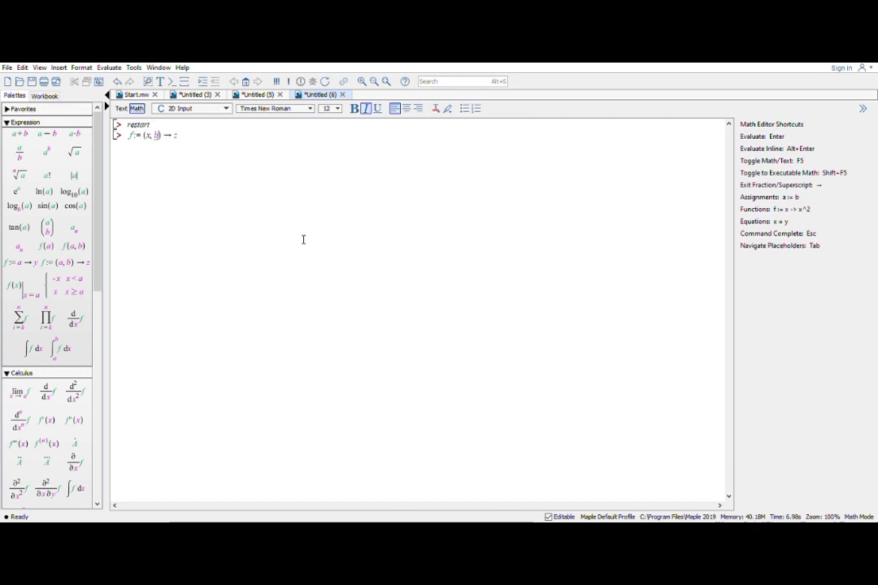
{"action": "key", "text": "BackSpace"}
{"action": "type", "text": "y, z"}
{"action": "key", "text": "Right"}
{"action": "key", "text": "Right"}
{"action": "key", "text": "Right"}
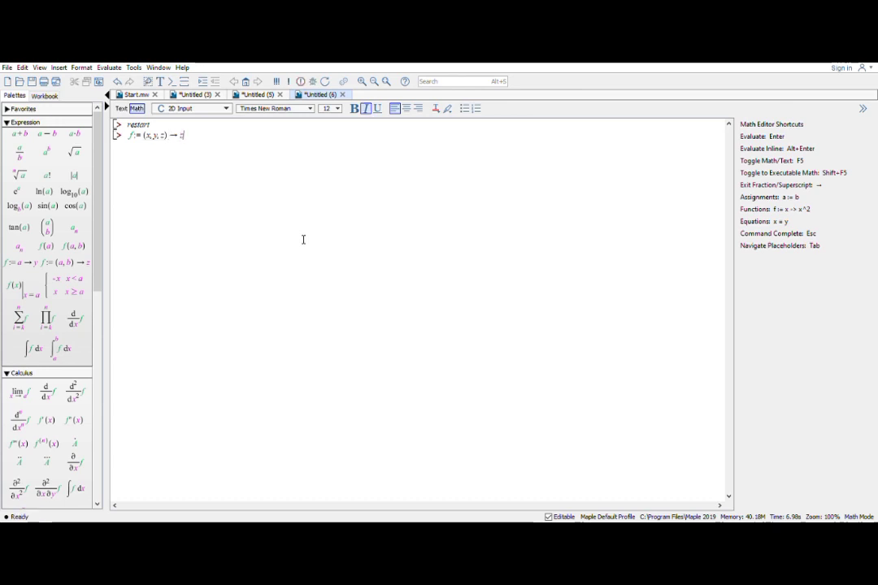
Step: Replace the template's result placeholder with 4*x^2 as the first term of f
{"action": "key", "text": "BackSpace"}
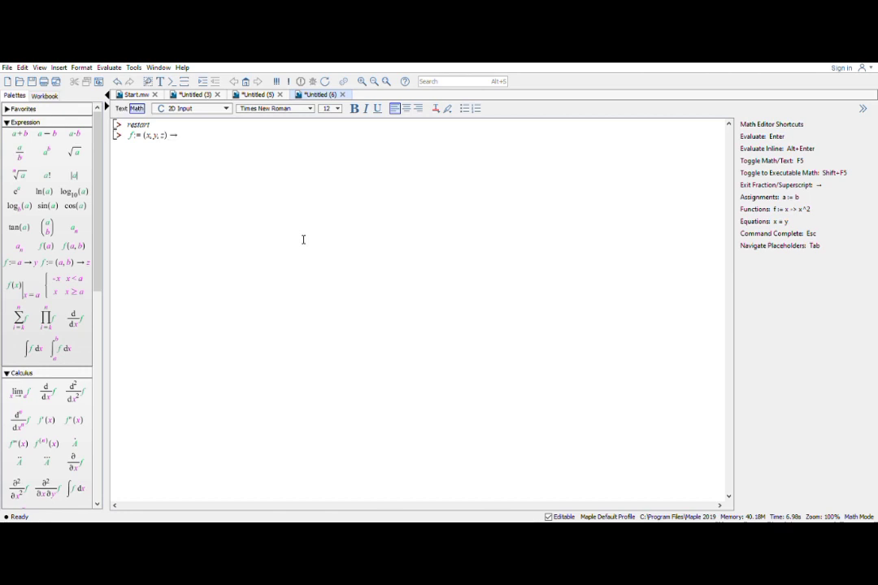
{"action": "type", "text": "4"}
{"action": "type", "text": "*x"}
{"action": "type", "text": "^2"}
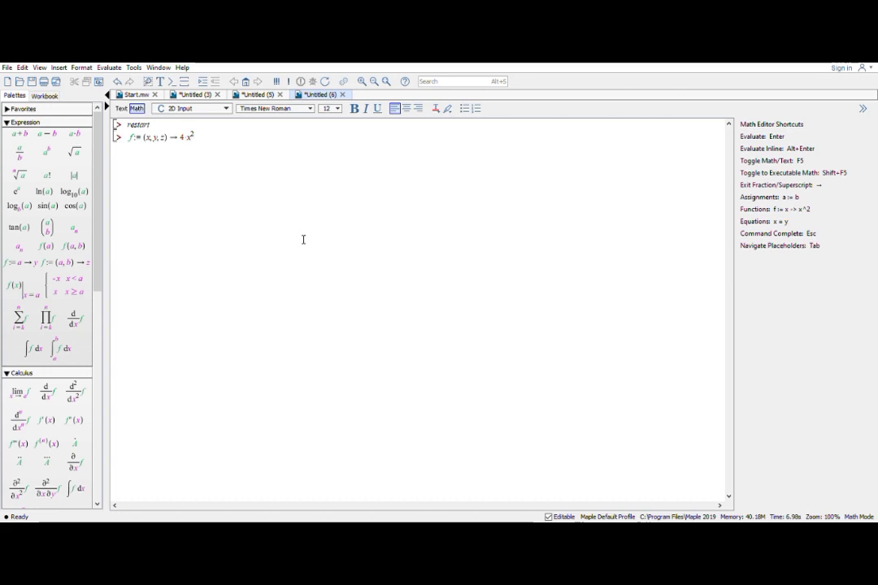
{"action": "type", "text": "+2"}
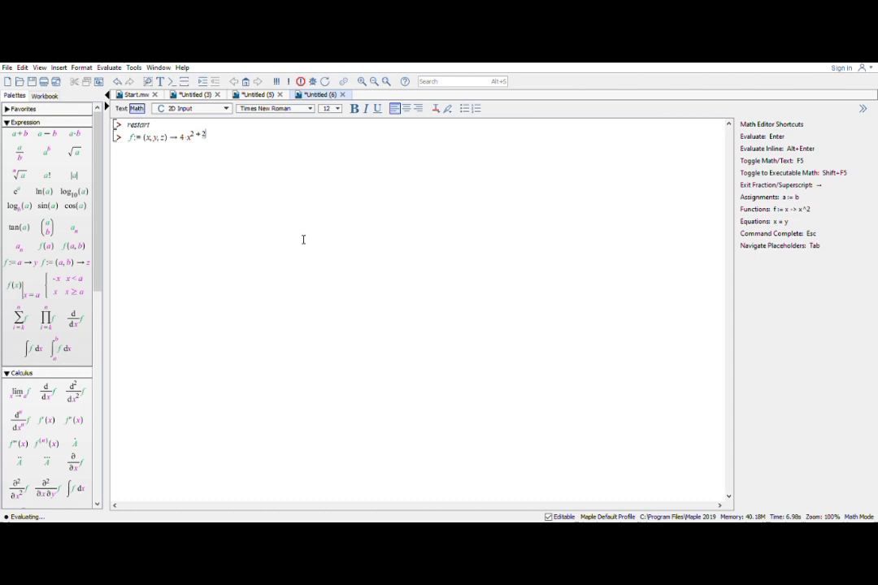
{"action": "type", "text": "y"}
{"action": "key", "text": "BackSpace"}
{"action": "key", "text": "BackSpace"}
{"action": "key", "text": "BackSpace"}
{"action": "key", "text": "Right"}
Step: Add the terms 2*y^2 and z to the function body and evaluate the definition of f
{"action": "type", "text": "+ "}
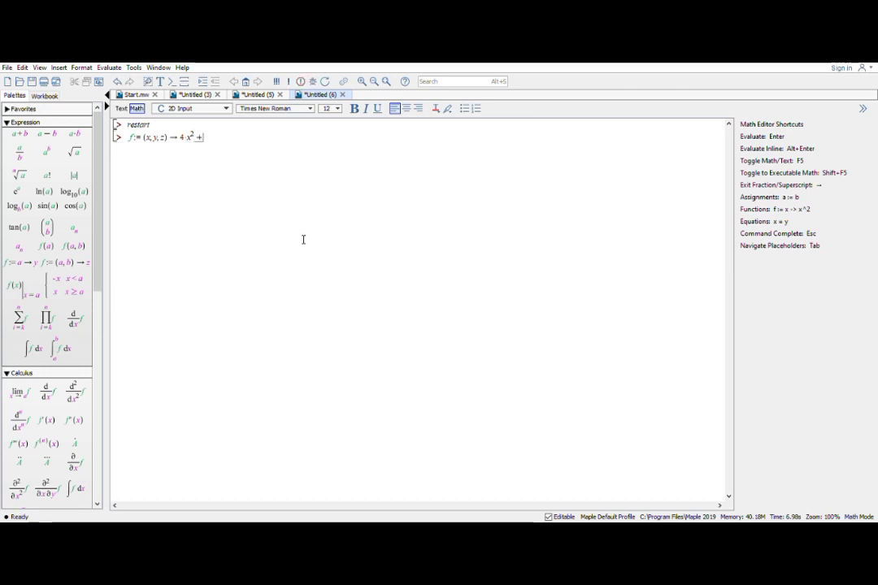
{"action": "type", "text": "2 y"}
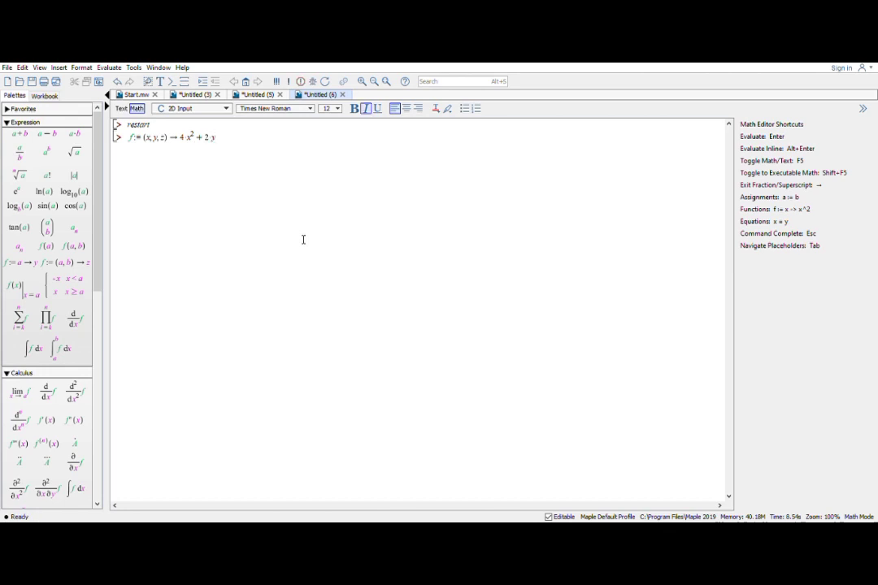
{"action": "type", "text": "^2"}
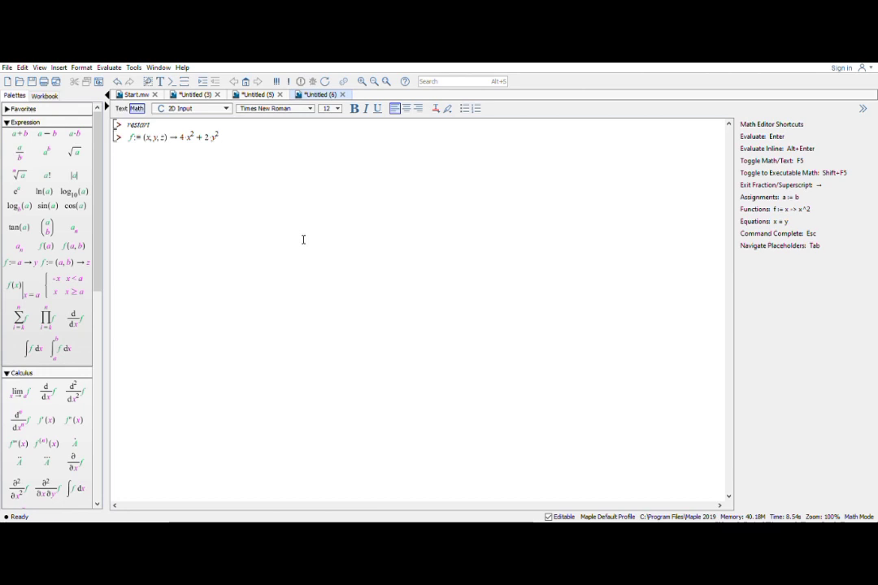
{"action": "key", "text": "Right"}
{"action": "type", "text": "+z"}
{"action": "key", "text": "Return"}
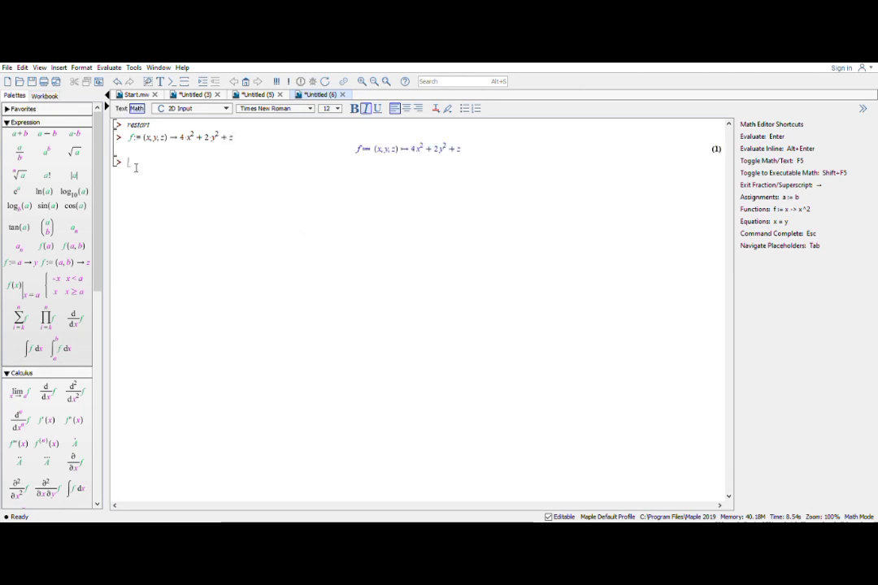
Step: Insert an indefinite triple integral over dz dy dx and paste the copied expression 4*x^2 + 2*y^2 + z as its integrand
{"action": "left_click_drag", "start_coordinate": [181, 138], "coordinate": [287, 139]}
{"action": "key", "text": "ctrl+c"}
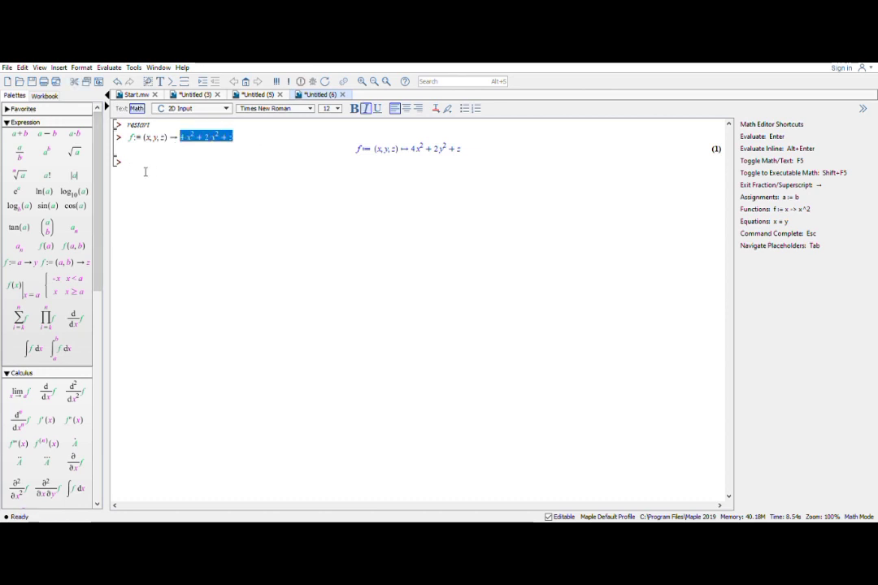
{"action": "key", "text": "Return"}
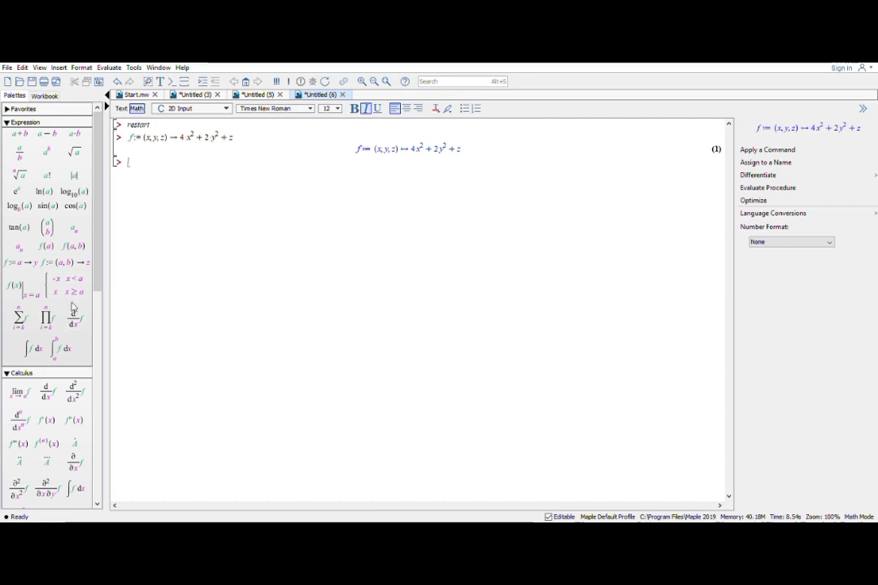
{"action": "scroll", "coordinate": [22, 410], "scroll_direction": "down", "scroll_amount": 1}
{"action": "scroll", "coordinate": [22, 411], "scroll_direction": "down", "scroll_amount": 4}
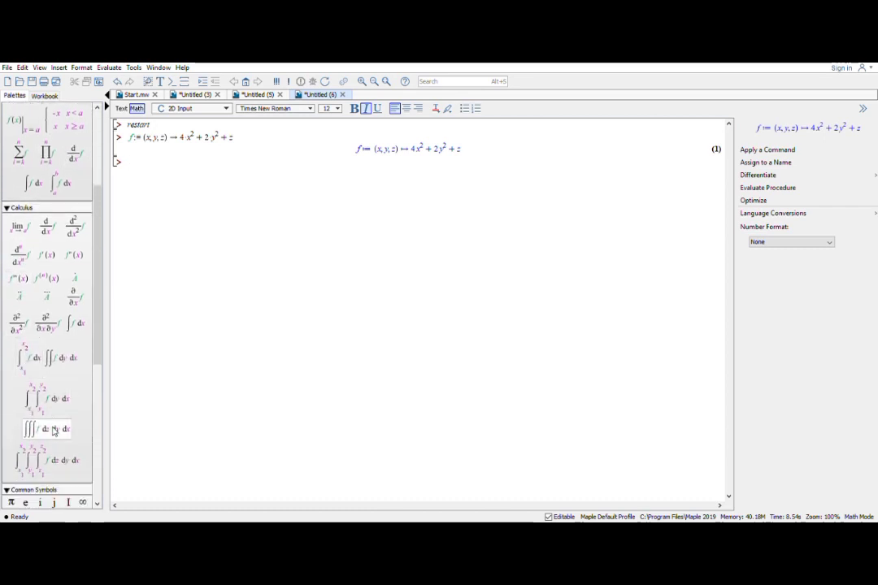
{"action": "left_click", "coordinate": [37, 429]}
{"action": "key", "text": "BackSpace"}
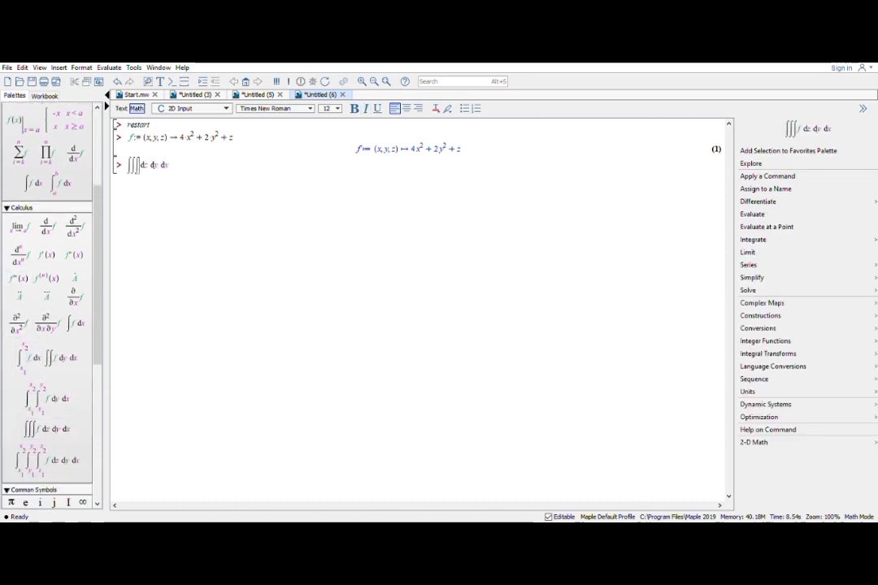
{"action": "key", "text": "ctrl+v"}
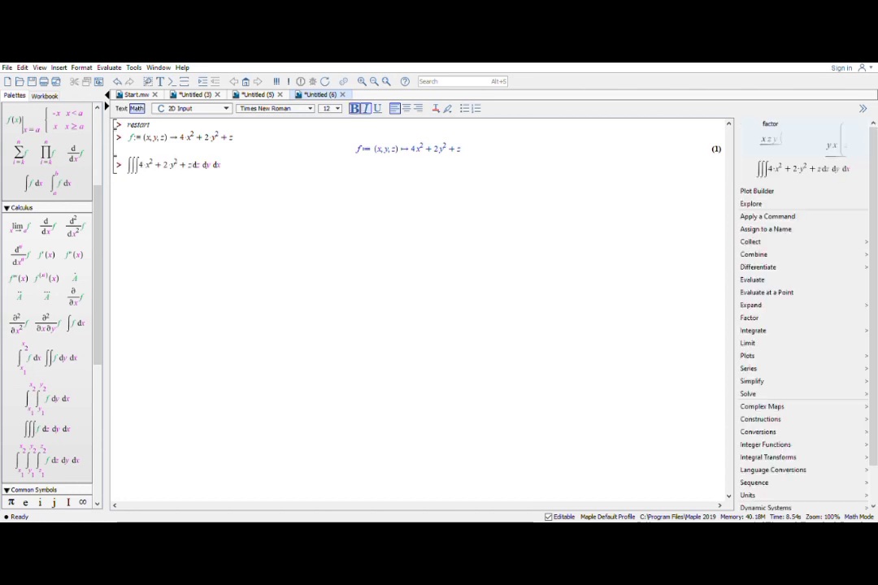
Step: Enclose the integrand of the triple integral in parentheses and evaluate the integral
{"action": "type", "text": ")"}
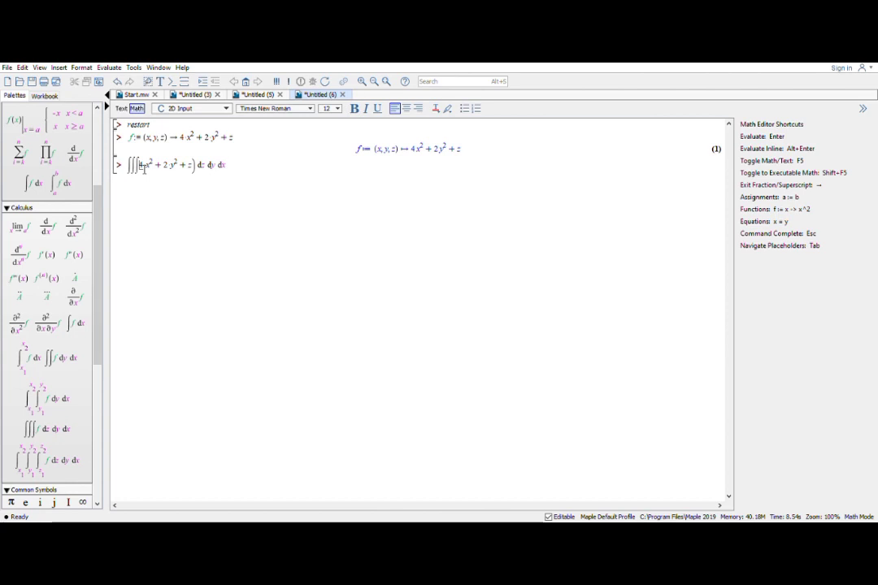
{"action": "type", "text": "("}
{"action": "key", "text": "Right"}
{"action": "key", "text": "Right"}
{"action": "key", "text": "Right"}
{"action": "key", "text": "Right"}
{"action": "key", "text": "Right"}
{"action": "key", "text": "Right"}
{"action": "key", "text": "Right"}
{"action": "key", "text": "Right"}
{"action": "key", "text": "Right"}
{"action": "key", "text": "Right"}
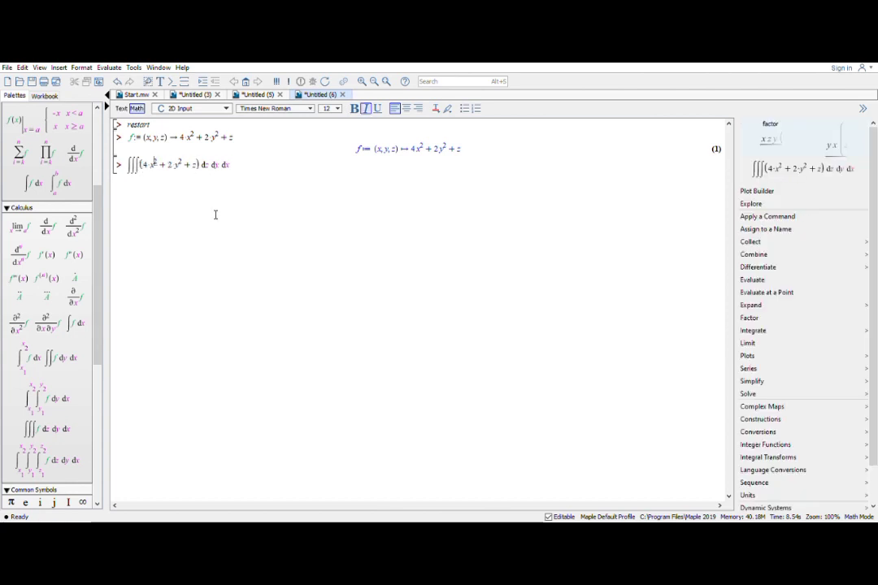
{"action": "key", "text": "Right"}
{"action": "key", "text": "Right"}
{"action": "key", "text": "Right"}
{"action": "key", "text": "Right"}
{"action": "key", "text": "Right"}
{"action": "key", "text": "Right"}
{"action": "key", "text": "Right"}
{"action": "key", "text": "Right"}
{"action": "key", "text": "Return"}
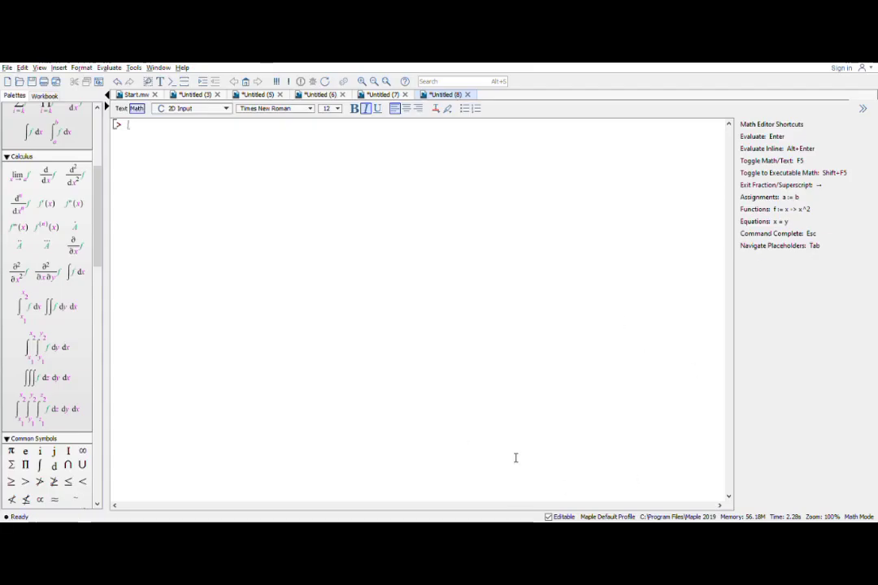
Step: Restart the worksheet and insert a limit template with x approaching 3
{"action": "type", "text": "restart"}
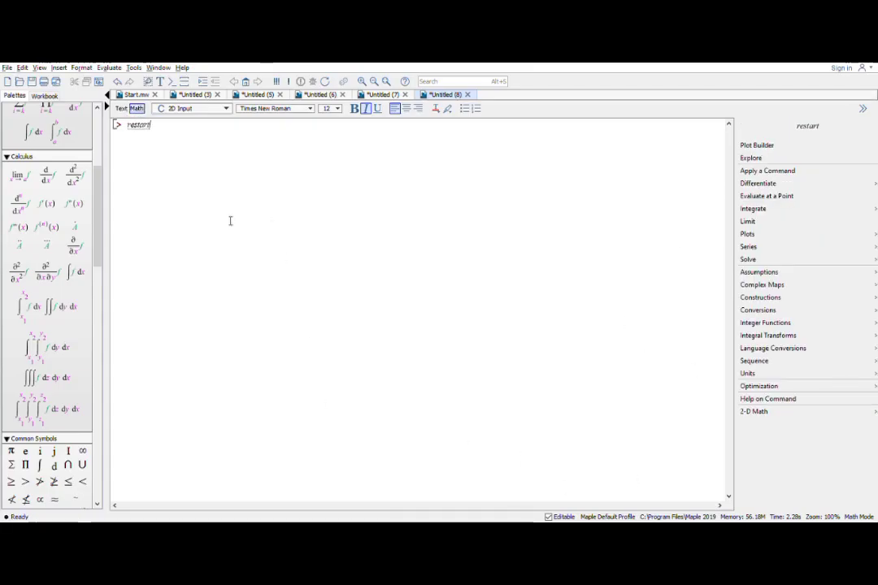
{"action": "key", "text": "Return"}
{"action": "left_click", "coordinate": [19, 175]}
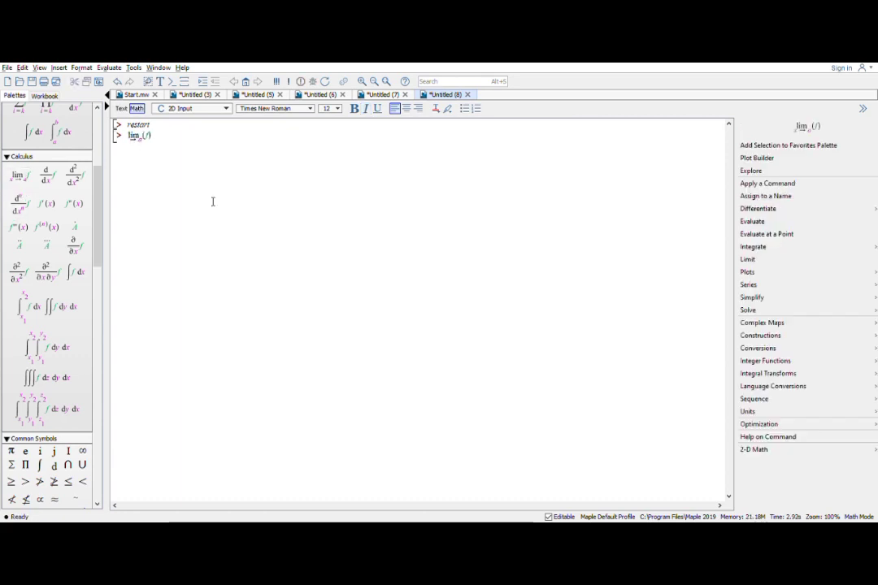
{"action": "type", "text": "x→"}
{"action": "key", "text": "Tab"}
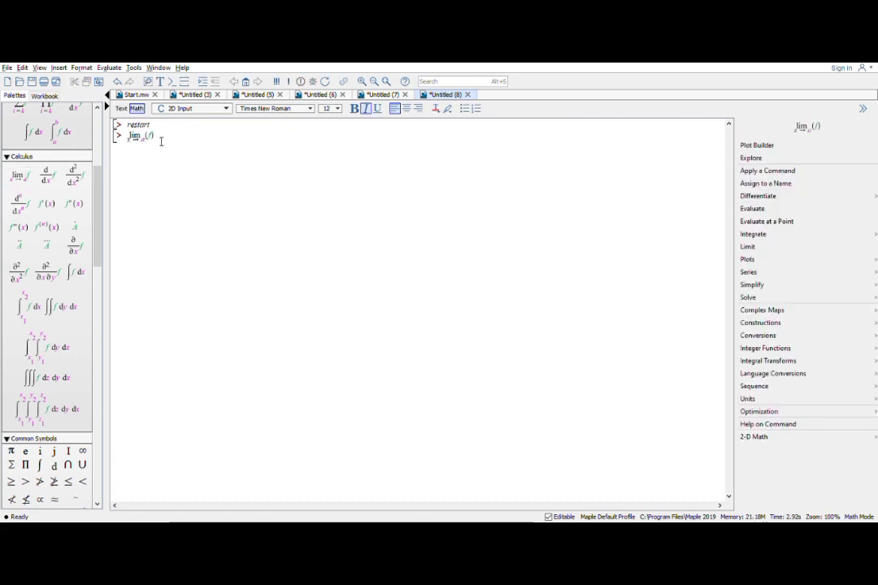
{"action": "type", "text": "3"}
{"action": "left_click", "coordinate": [171, 139]}
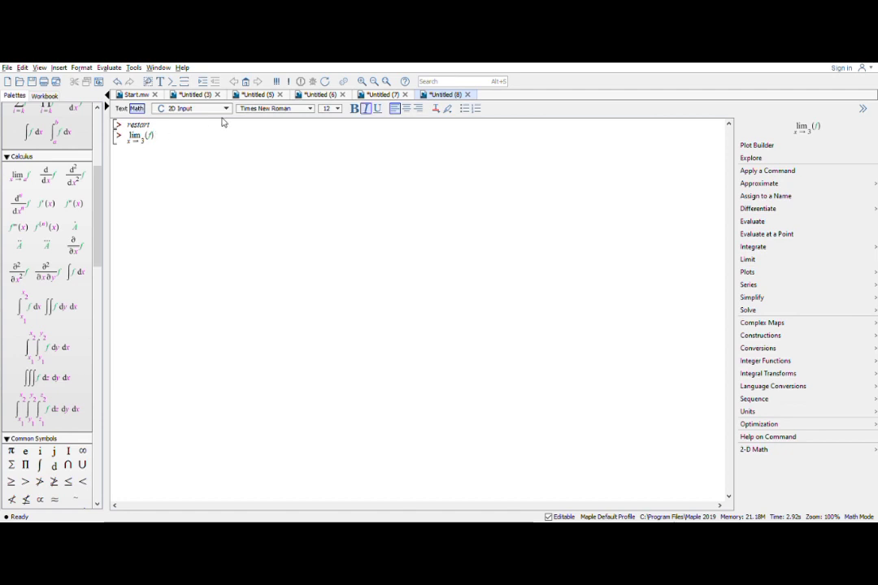
Step: Enter sqrt(5*x^2 + 2*x) as the expression of the limit and evaluate it
{"action": "key", "text": "BackSpace"}
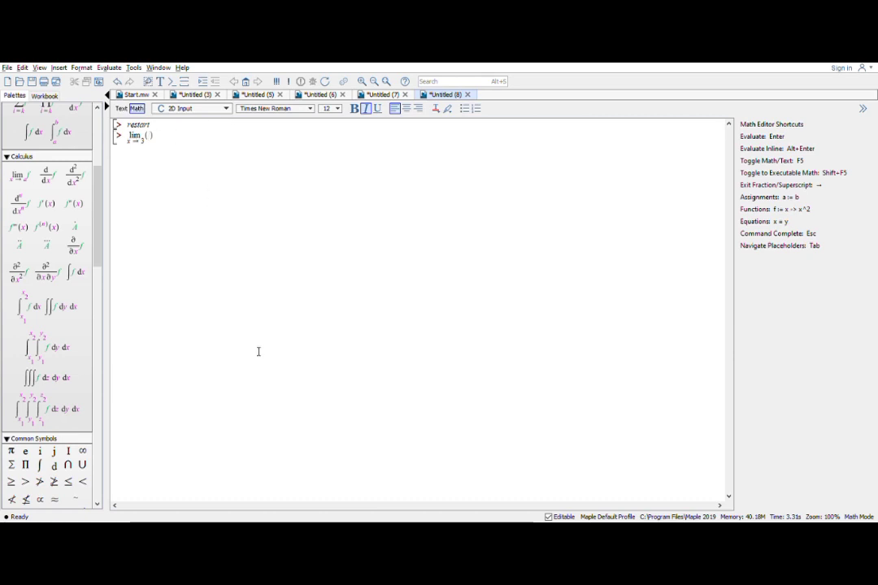
{"action": "type", "text": "s"}
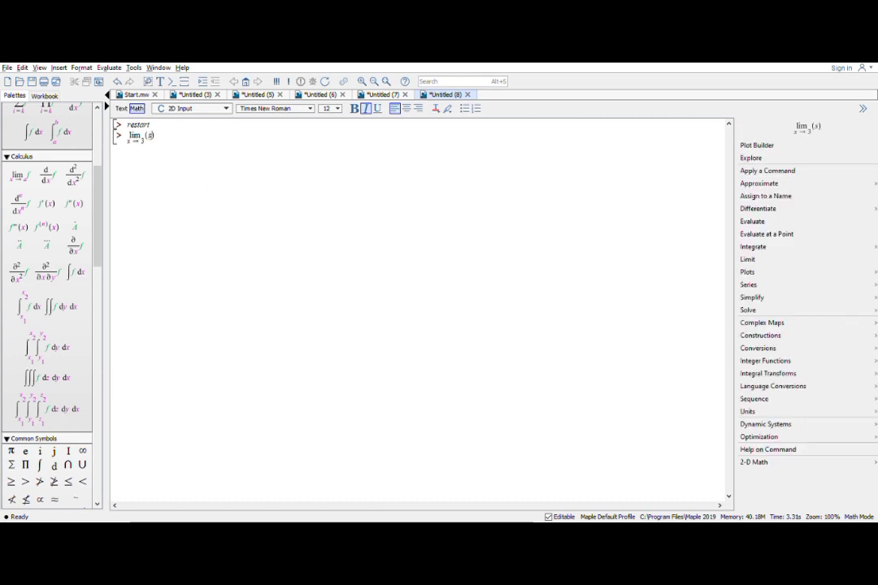
{"action": "type", "text": "qu"}
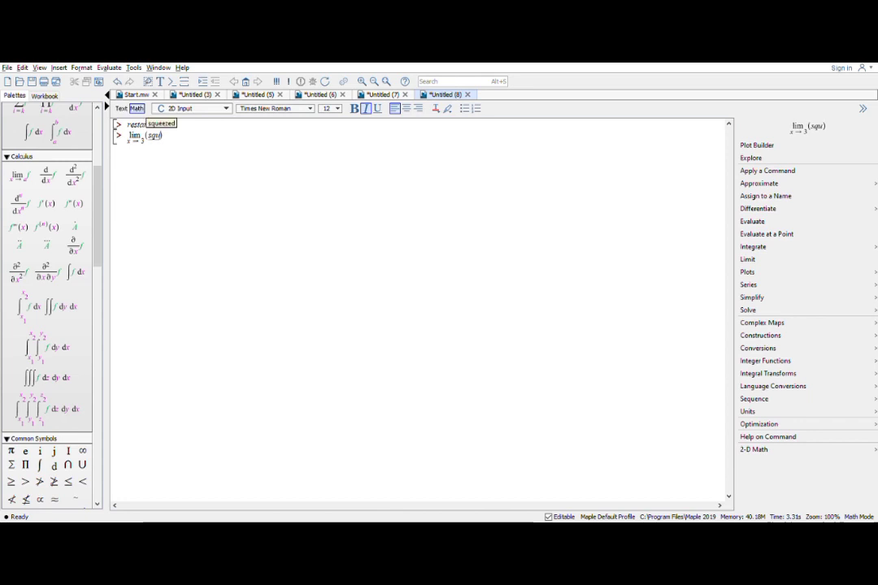
{"action": "type", "text": "t"}
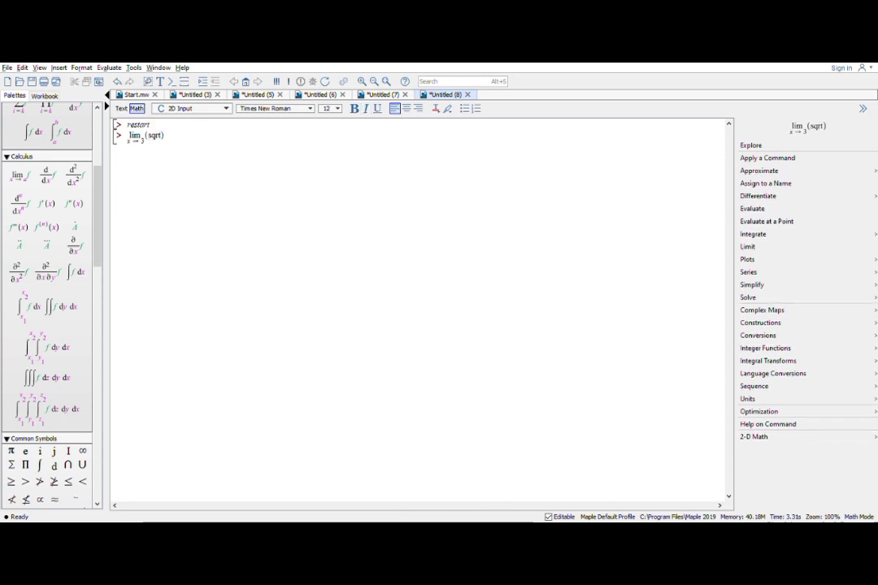
{"action": "type", "text": "("}
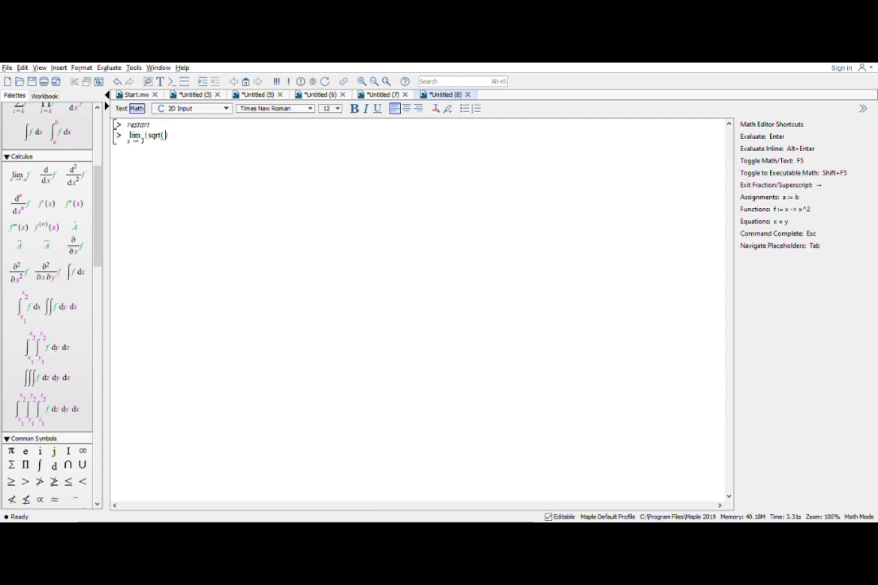
{"action": "type", "text": "5x^2"}
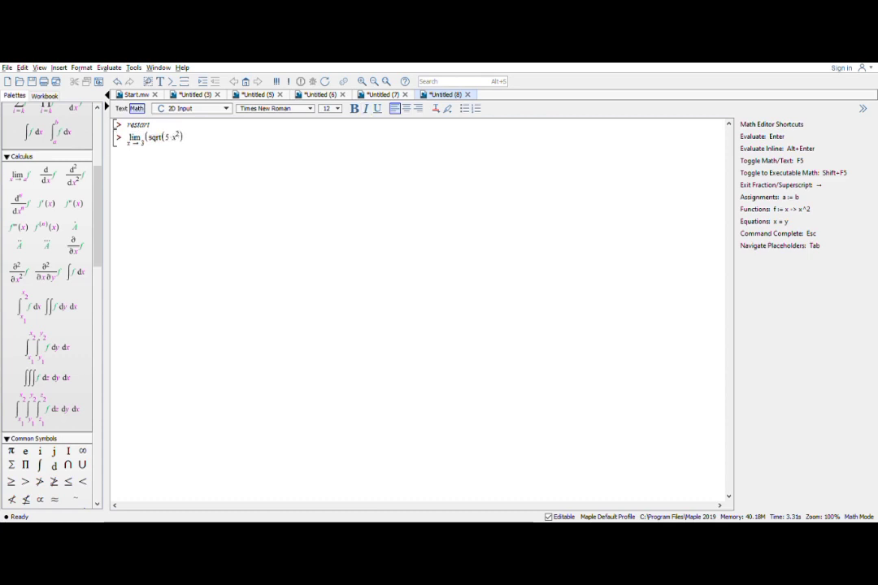
{"action": "key", "text": "Right"}
{"action": "type", "text": "+ 2·x)"}
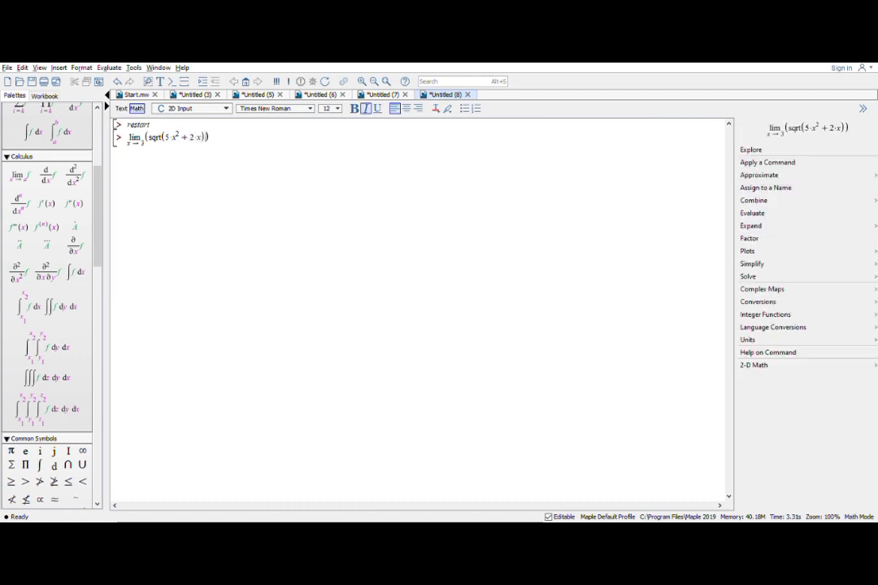
{"action": "key", "text": "Return"}
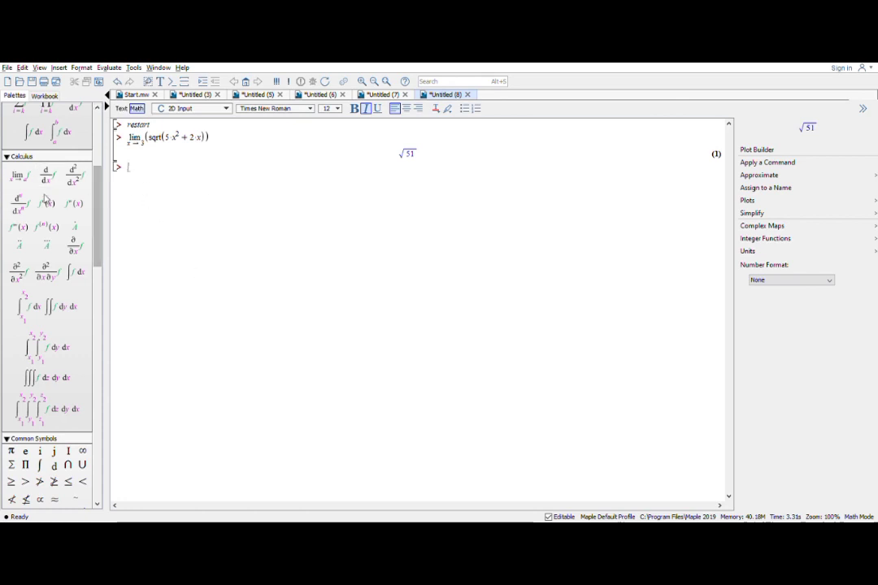
Step: Insert a second limit with x approaching 0 and enter -1 + cos(x) as its expression
{"action": "left_click", "coordinate": [18, 175]}
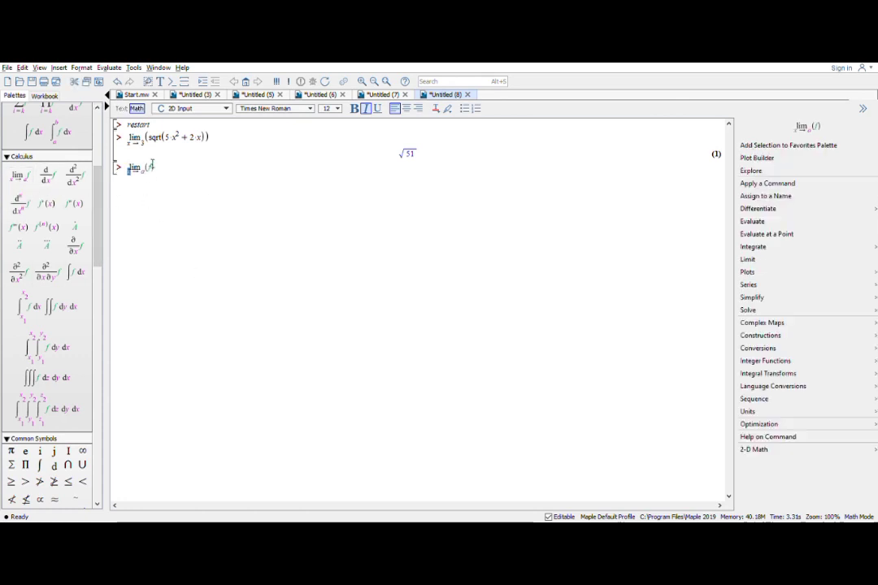
{"action": "key", "text": "Tab"}
{"action": "type", "text": "0"}
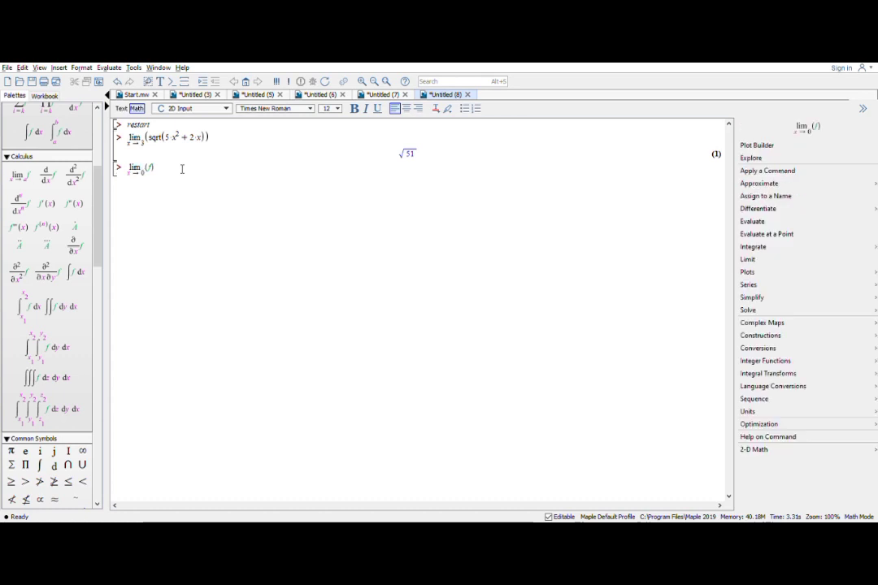
{"action": "key", "text": "Tab"}
{"action": "type", "text": "-1 + cos(x)/"}
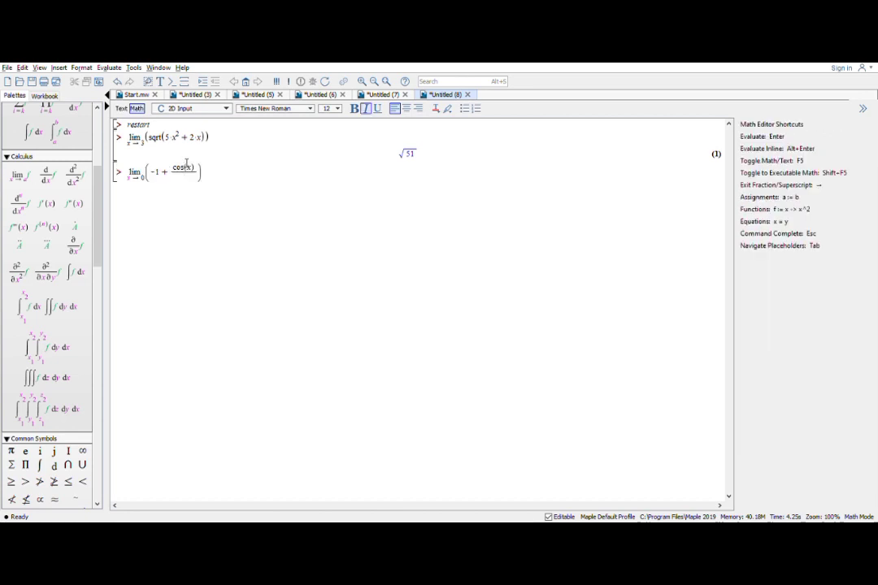
{"action": "key", "text": "BackSpace"}
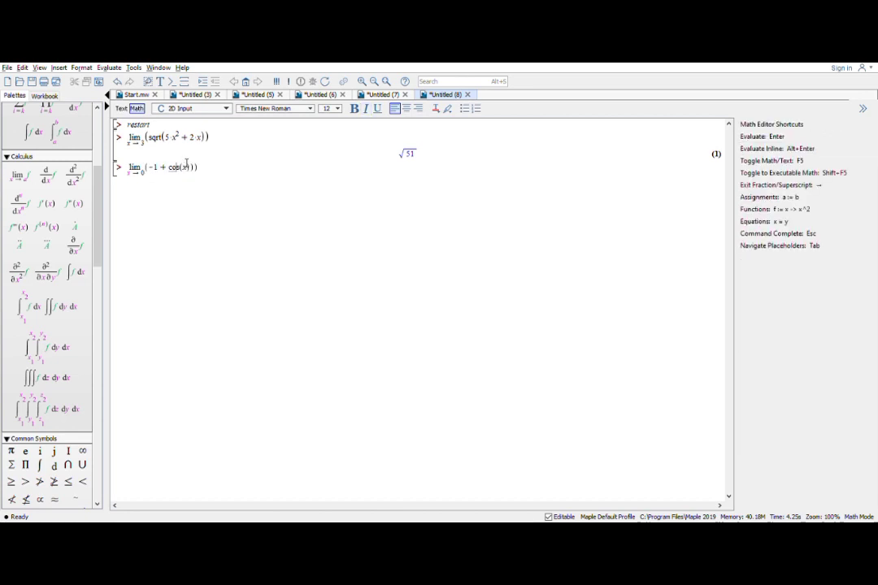
Step: Enclose -1 + cos(x) in parentheses, divide it by sin(x) and evaluate the limit
{"action": "type", "text": "("}
{"action": "key", "text": "Right"}
{"action": "key", "text": "Right"}
{"action": "key", "text": "Right"}
{"action": "key", "text": "Right"}
{"action": "key", "text": "Right"}
{"action": "key", "text": "Right"}
{"action": "key", "text": "Right"}
{"action": "key", "text": "Right"}
{"action": "key", "text": "Right"}
{"action": "key", "text": "Right"}
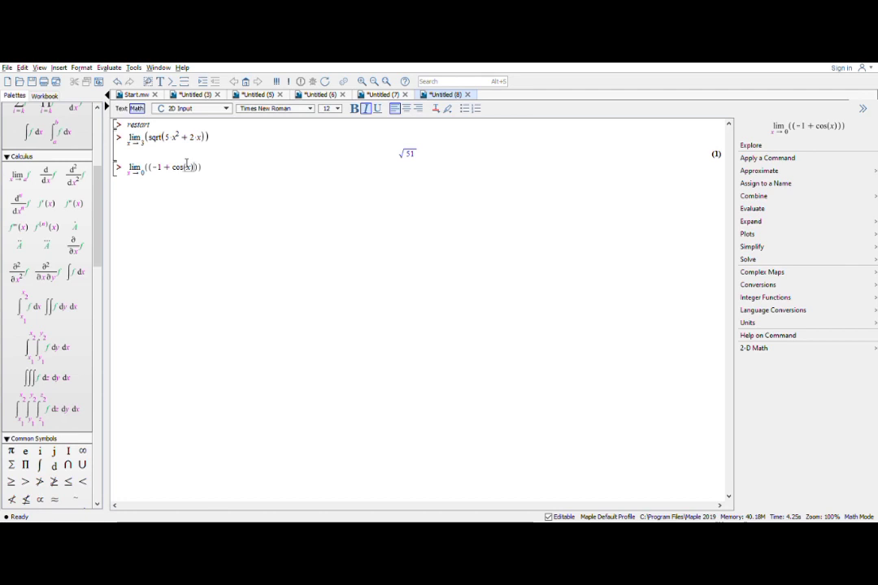
{"action": "type", "text": "/sin(x)"}
{"action": "key", "text": "Return"}
{"action": "key", "text": "Return"}
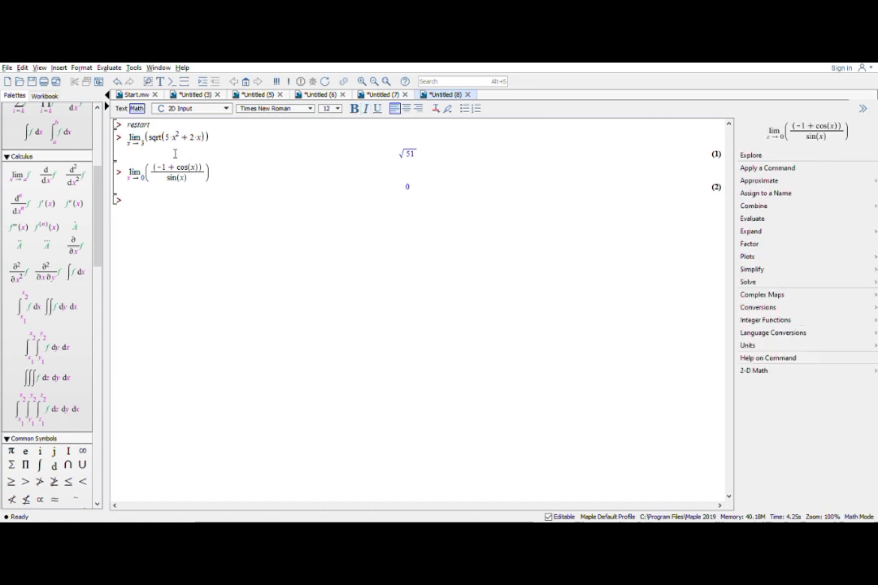
Step: Make the second limit right-sided by adding a + superscript to the 0, and evaluate it again
{"action": "type", "text": "^+"}
{"action": "key", "text": "BackSpace"}
{"action": "key", "text": "BackSpace"}
{"action": "type", "text": "^"}
{"action": "type", "text": "+"}
{"action": "key", "text": "Return"}
Step: Copy the right-sided limit to a new line, change its superscript to - and evaluate it
{"action": "left_click_drag", "start_coordinate": [228, 188], "coordinate": [226, 185]}
{"action": "key", "text": "ctrl+c"}
{"action": "left_click", "coordinate": [185, 205]}
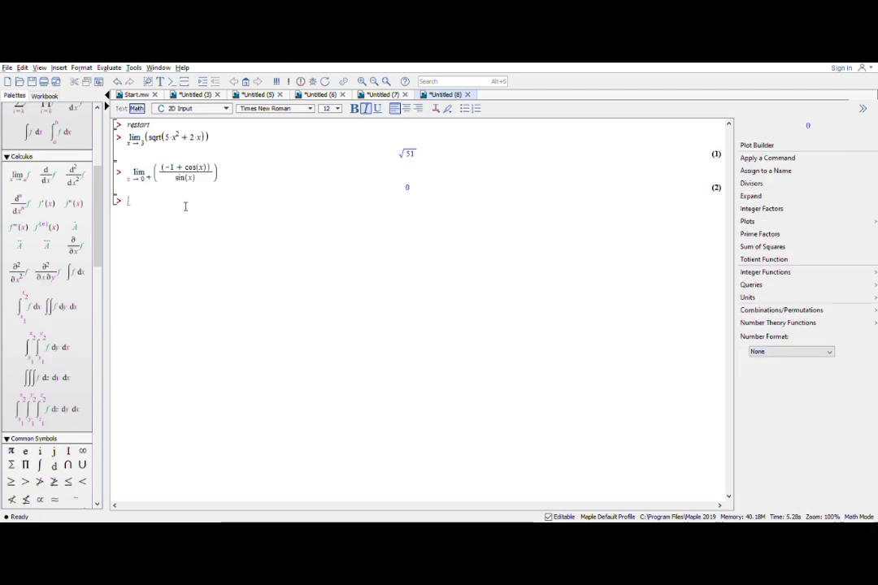
{"action": "key", "text": "ctrl+v"}
{"action": "left_click", "coordinate": [152, 215]}
{"action": "key", "text": "BackSpace"}
{"action": "type", "text": "-"}
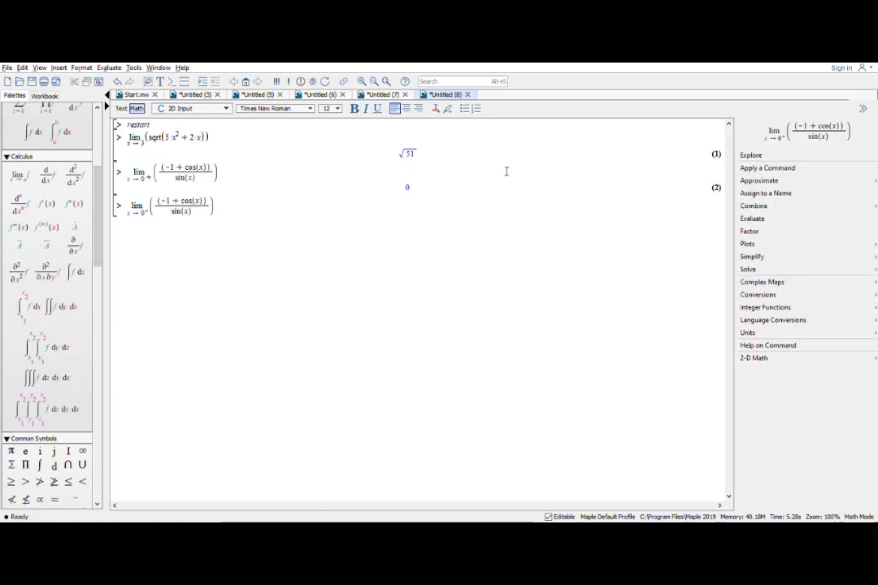
{"action": "left_click", "coordinate": [243, 209]}
{"action": "key", "text": "Return"}
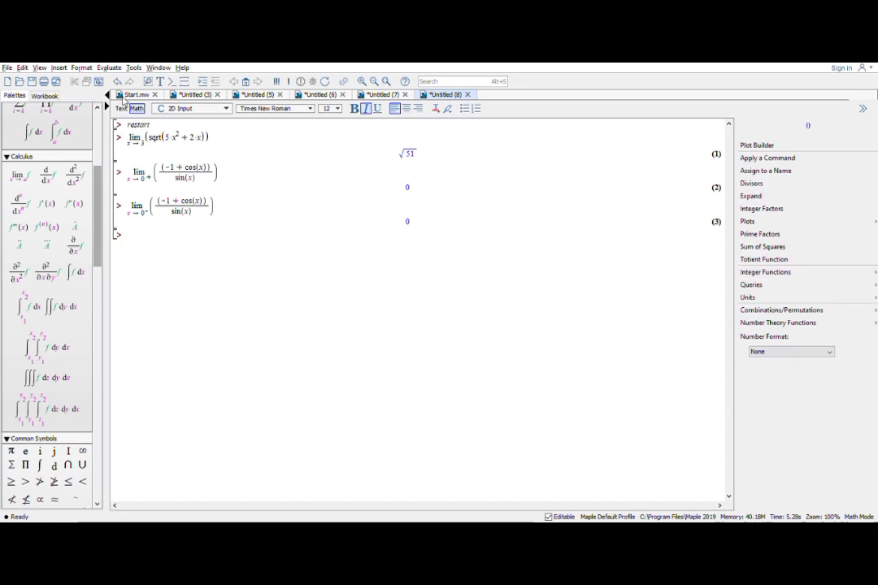
Step: Undo the evaluation and entry of the copied left-sided limit
{"action": "left_click", "coordinate": [118, 82]}
{"action": "left_click", "coordinate": [118, 82]}
{"action": "left_click", "coordinate": [118, 82]}
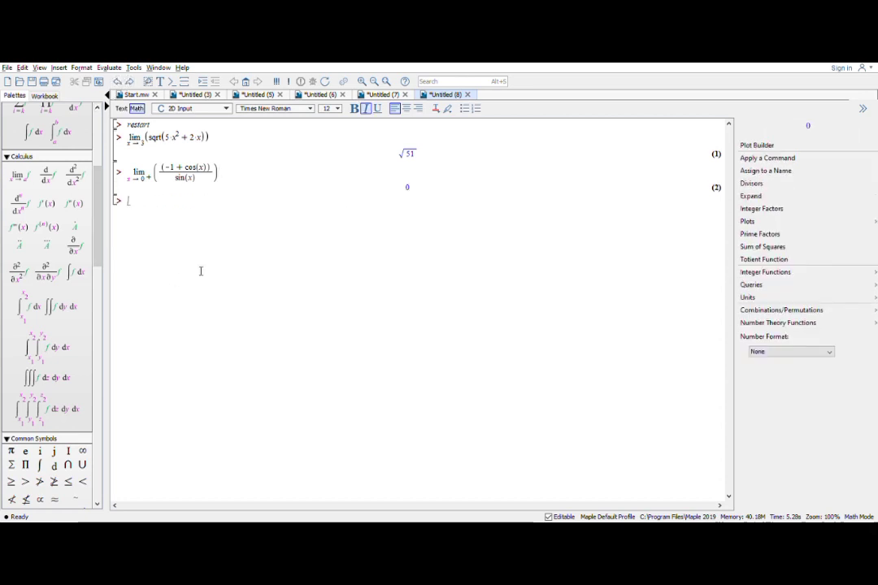
Step: Insert a third limit template and set its approach value to infinity
{"action": "left_click", "coordinate": [18, 175]}
{"action": "left_click_drag", "start_coordinate": [145, 210], "coordinate": [161, 221]}
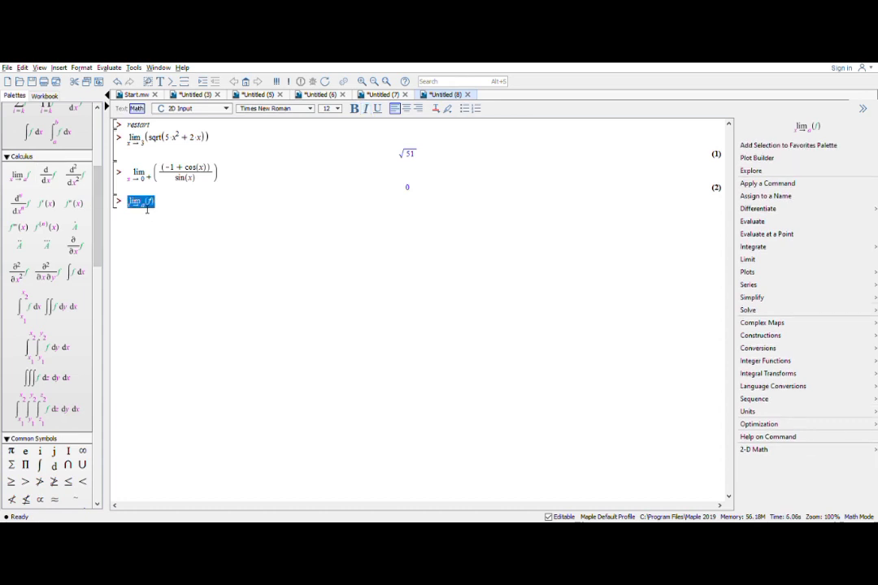
{"action": "left_click", "coordinate": [146, 209]}
{"action": "key", "text": "BackSpace"}
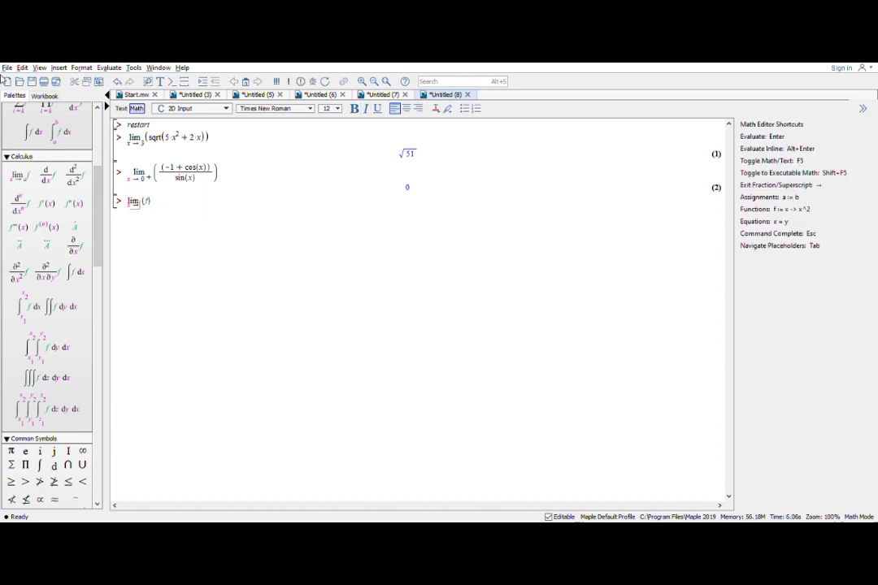
{"action": "left_click", "coordinate": [82, 451]}
{"action": "key", "text": "Tab"}
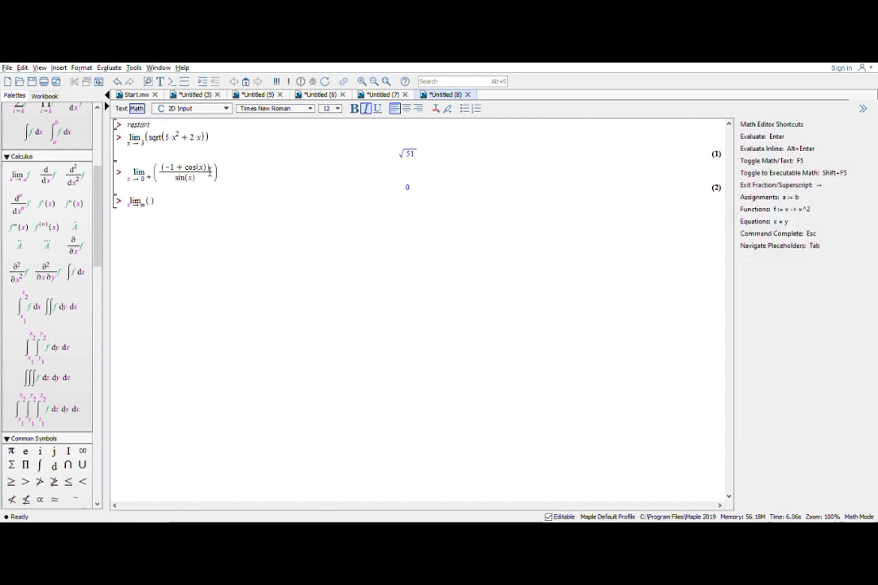
Step: Enter x*sin(1/x) as the expression of the limit at infinity and evaluate it
{"action": "type", "text": "x"}
{"action": "type", "text": " sin(1/"}
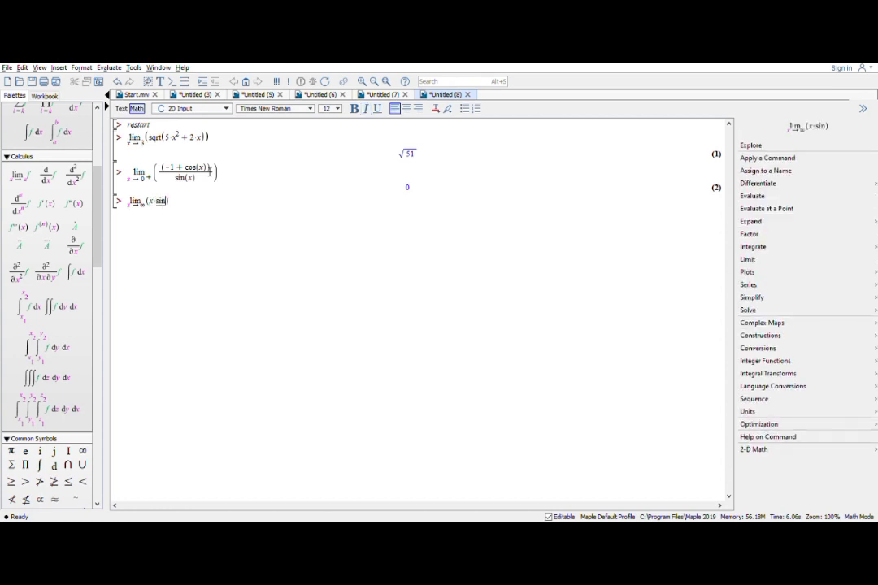
{"action": "type", "text": "x"}
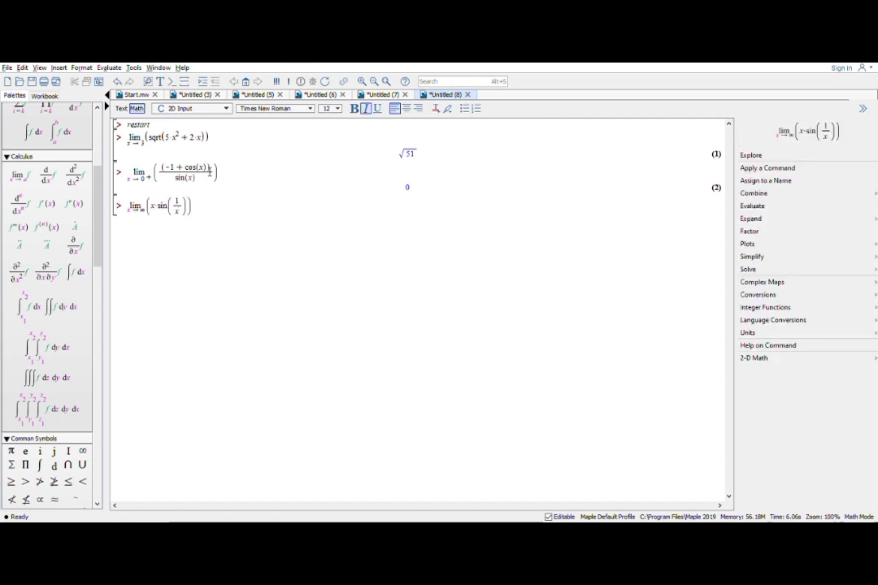
{"action": "key", "text": "Return"}
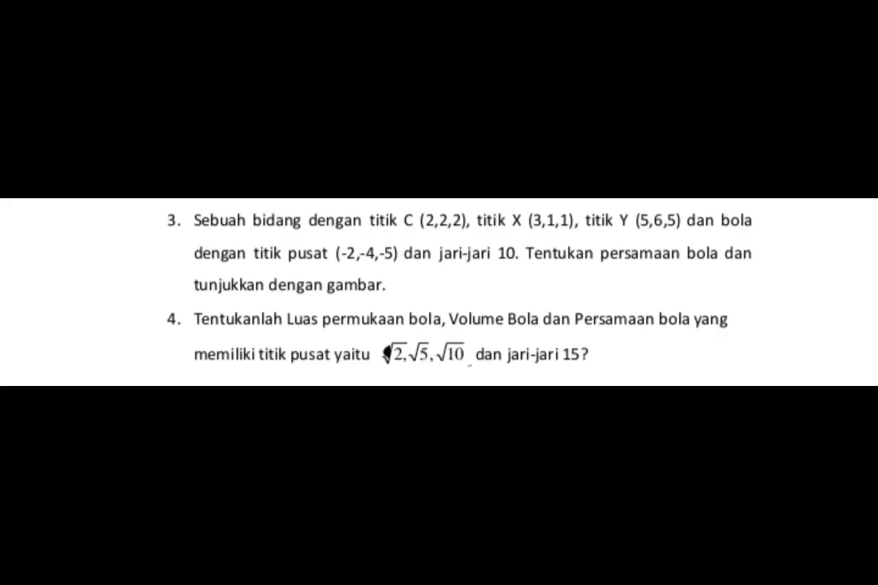